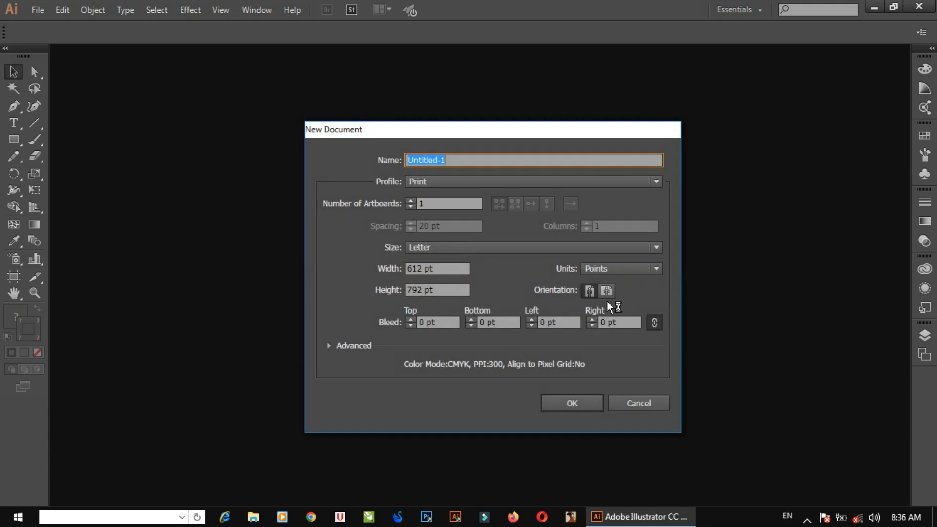
- Create a one-artboard Letter document in landscape orientation
{"action": "left_click", "coordinate": [606, 291]}
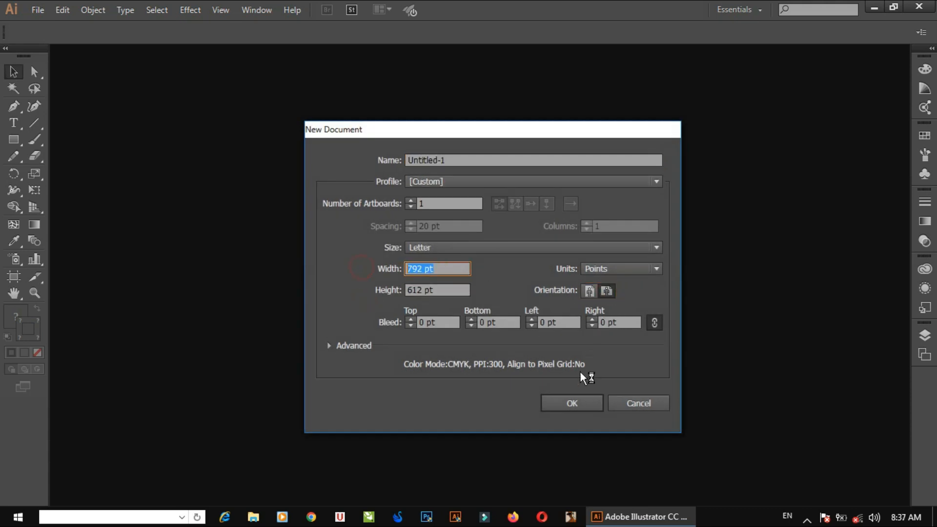
{"action": "left_click", "coordinate": [567, 404]}
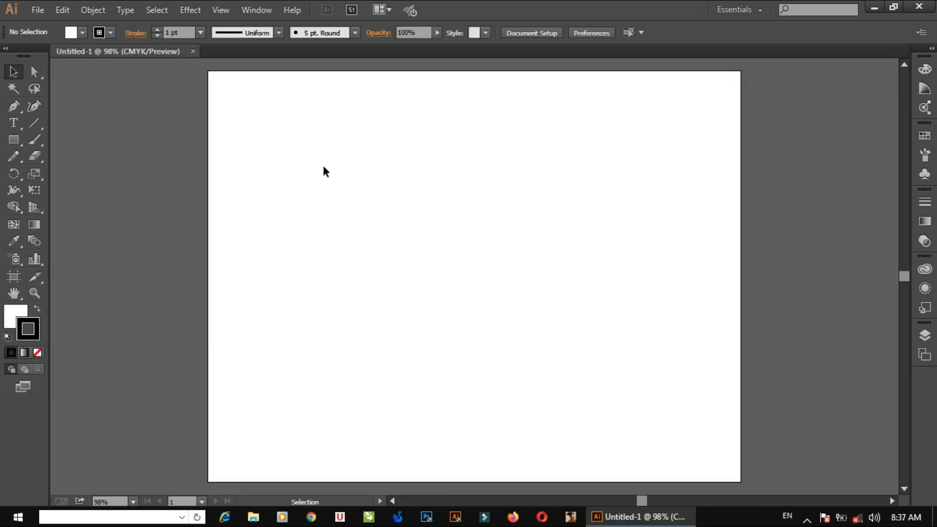
- Show the grid and the rulers on the new document
{"action": "right_click", "coordinate": [330, 134]}
{"action": "left_click", "coordinate": [384, 234]}
{"action": "right_click", "coordinate": [345, 169]}
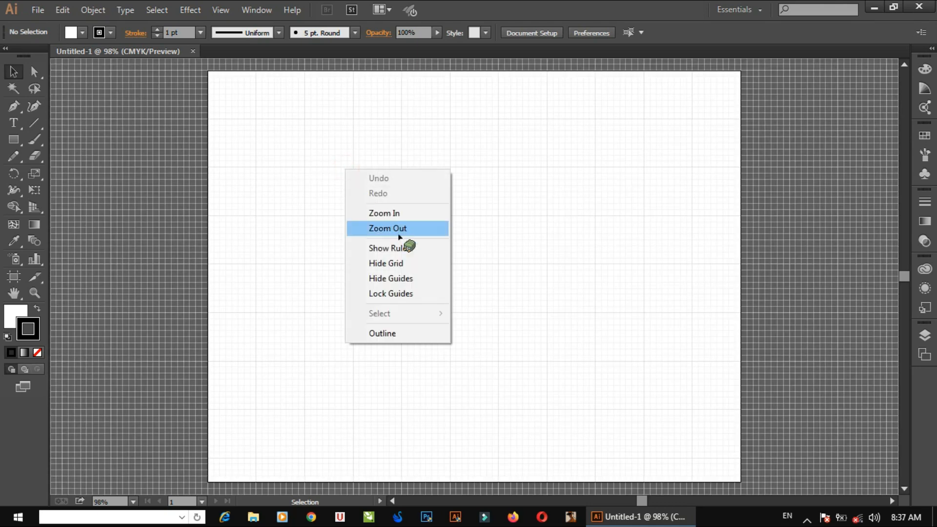
{"action": "left_click", "coordinate": [406, 248]}
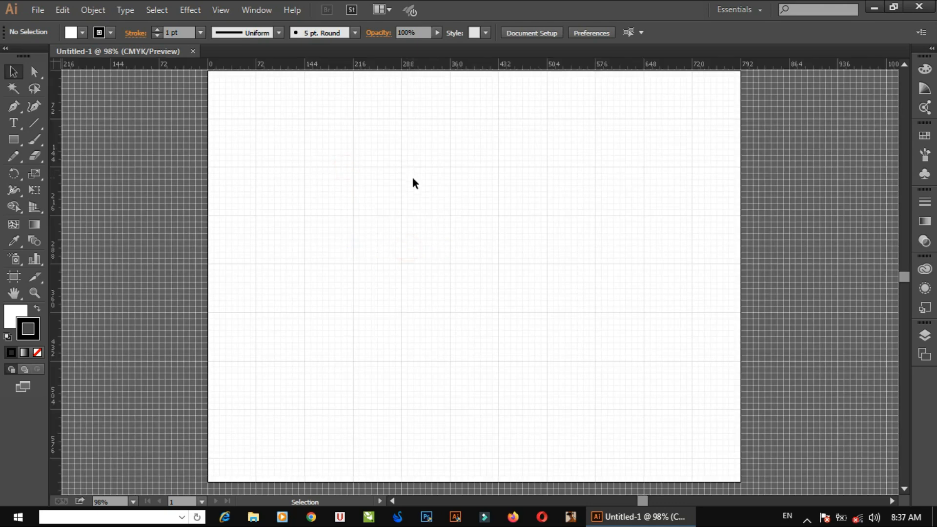
- Try a freehand curved stroke with the 5 pt. Round brush
{"action": "left_click", "coordinate": [380, 211]}
{"action": "mouse_move", "coordinate": [437, 253]}
{"action": "left_mouse_down"}
{"action": "mouse_move", "coordinate": [317, 200]}
{"action": "mouse_move", "coordinate": [252, 327]}
{"action": "mouse_move", "coordinate": [242, 280]}
{"action": "left_mouse_up"}
{"action": "left_click", "coordinate": [292, 177]}
{"action": "key", "text": "b"}
{"action": "mouse_move", "coordinate": [314, 240]}
{"action": "left_mouse_down"}
{"action": "mouse_move", "coordinate": [308, 297]}
{"action": "mouse_move", "coordinate": [481, 351]}
{"action": "left_mouse_up"}
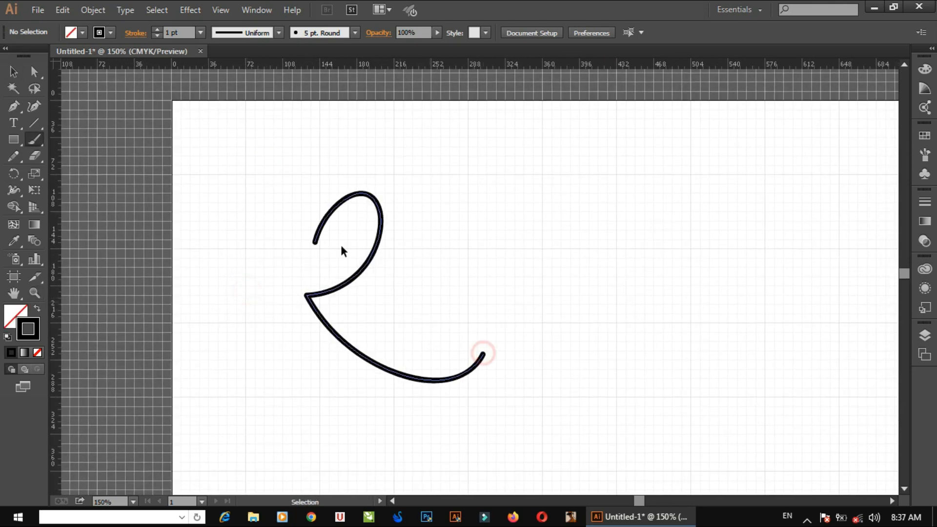
{"action": "key", "text": "ctrl+z"}
- Open the Artistic_Calligraphic brush library and move it clear of the drawing area
{"action": "left_click", "coordinate": [358, 33]}
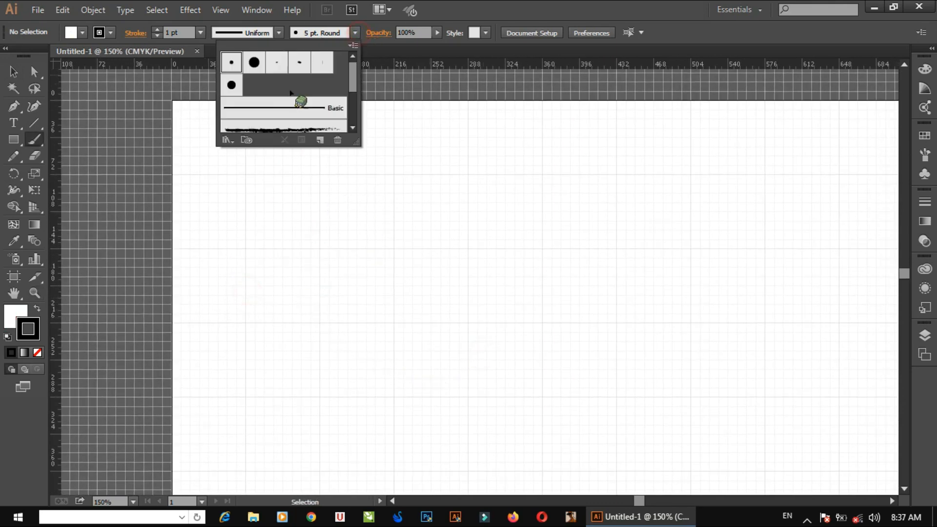
{"action": "left_click", "coordinate": [228, 141]}
{"action": "mouse_move", "coordinate": [269, 192]}
{"action": "left_click", "coordinate": [424, 192]}
{"action": "left_click", "coordinate": [464, 218]}
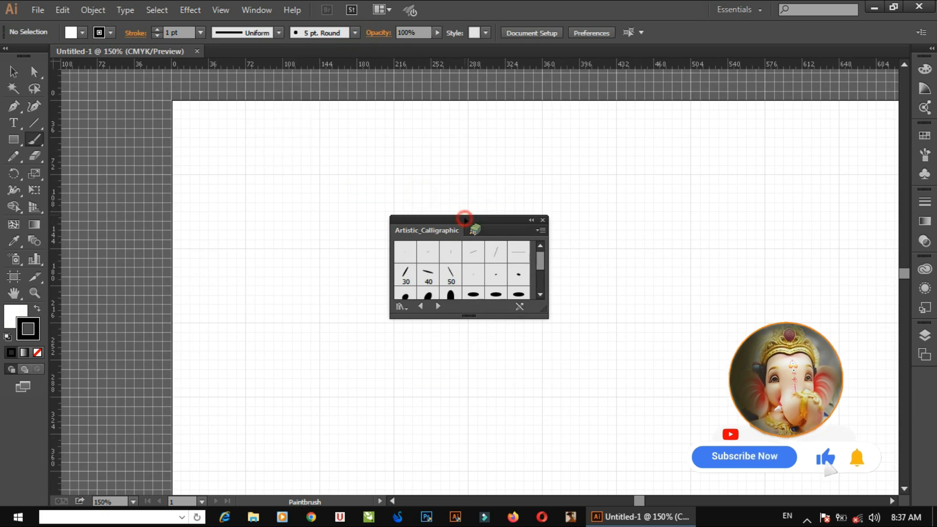
{"action": "left_click_drag", "start_coordinate": [464, 218], "coordinate": [815, 73]}
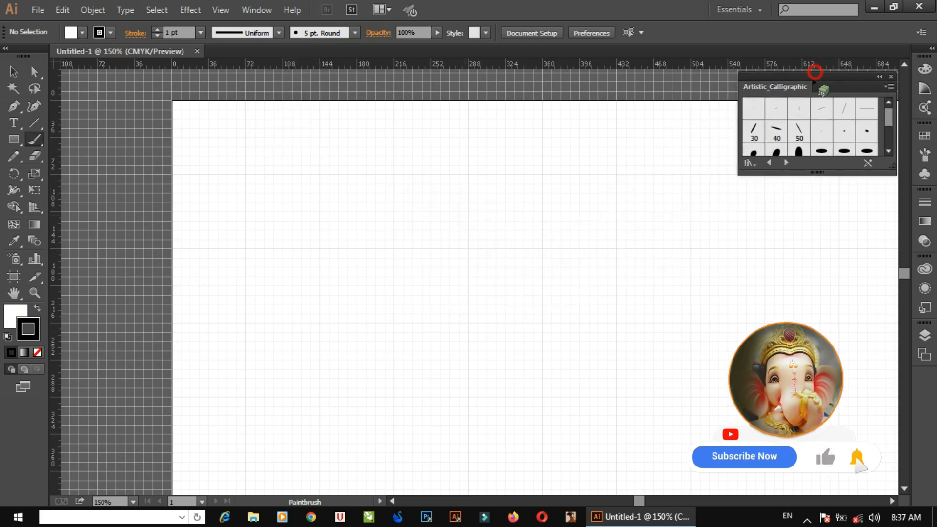
- Paint a straight vertical stem stroke in the upper part of the artboard with the 40 pt. Flat calligraphic brush
{"action": "left_click", "coordinate": [784, 128]}
{"action": "left_click_drag", "start_coordinate": [288, 246], "coordinate": [669, 259]}
{"action": "key", "text": "ctrl+z"}
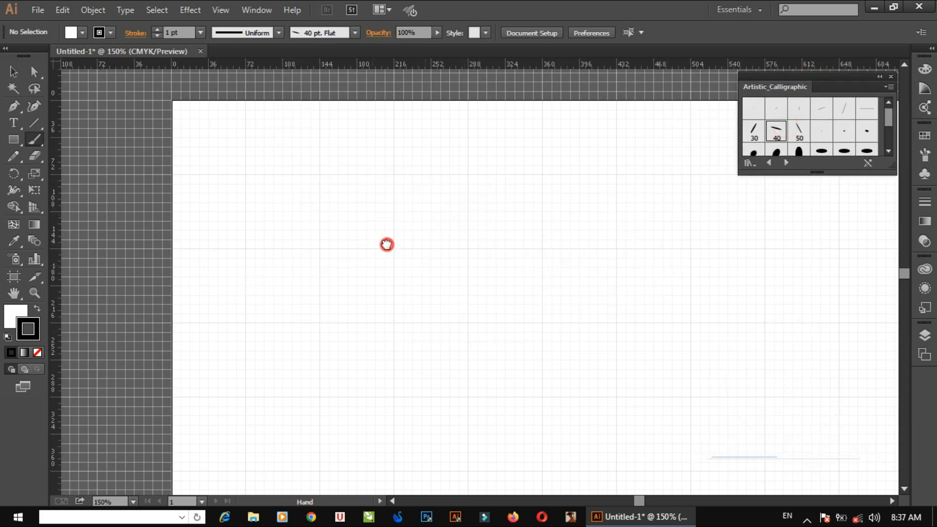
{"action": "left_click_drag", "start_coordinate": [387, 245], "coordinate": [326, 208]}
{"action": "left_click_drag", "start_coordinate": [354, 141], "coordinate": [355, 259]}
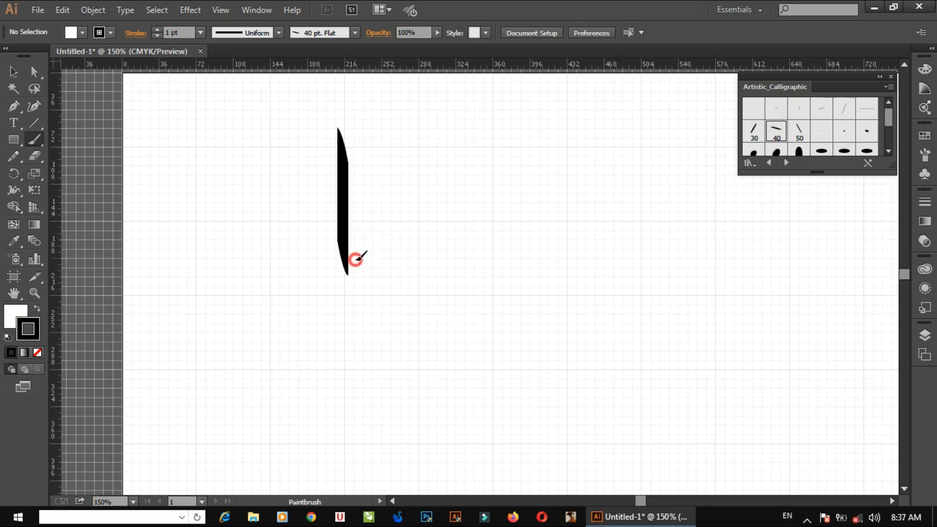
{"action": "key", "text": "ctrl+z"}
{"action": "left_click_drag", "start_coordinate": [343, 137], "coordinate": [363, 275]}
{"action": "key", "text": "ctrl+z"}
{"action": "left_click_drag", "start_coordinate": [340, 146], "coordinate": [340, 253]}
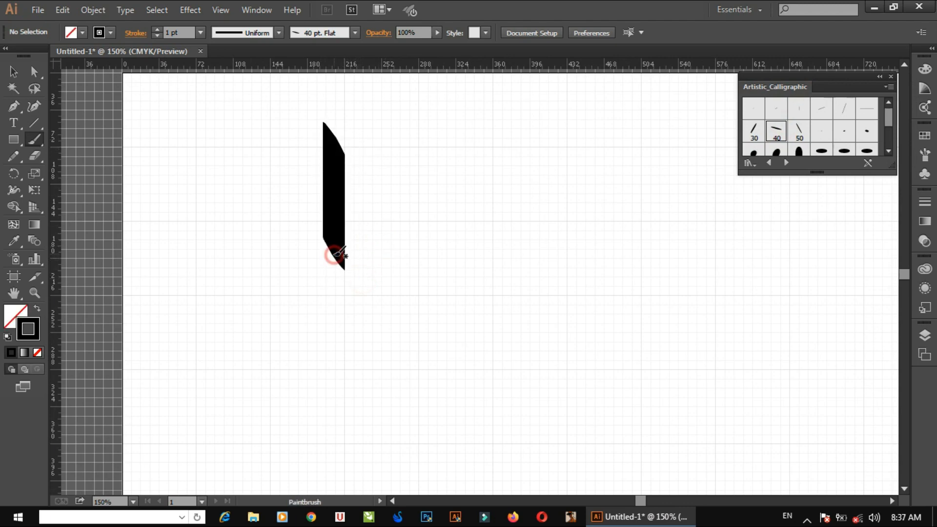
- Move the vertical stem stroke slightly to the right and well down the artboard, and deselect it
{"action": "left_click_drag", "start_coordinate": [337, 196], "coordinate": [346, 211]}
{"action": "key", "text": "v"}
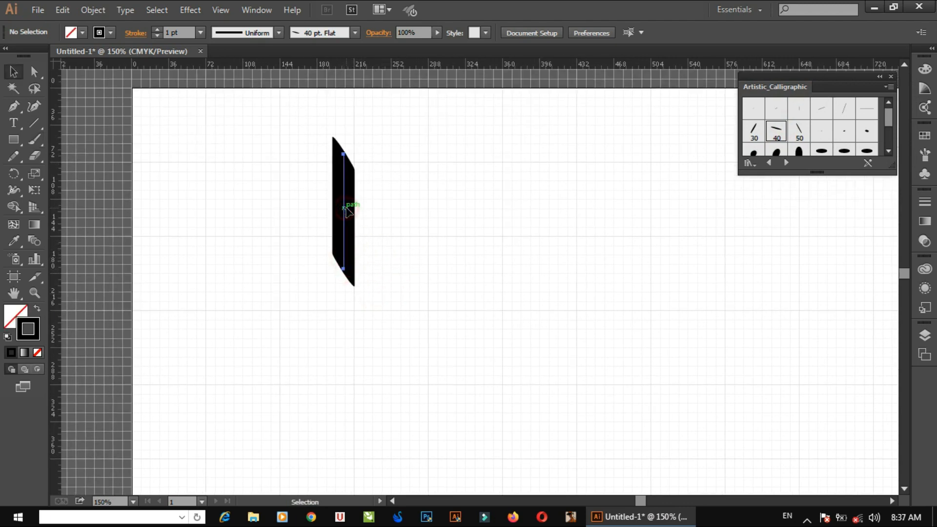
{"action": "left_click", "coordinate": [346, 210]}
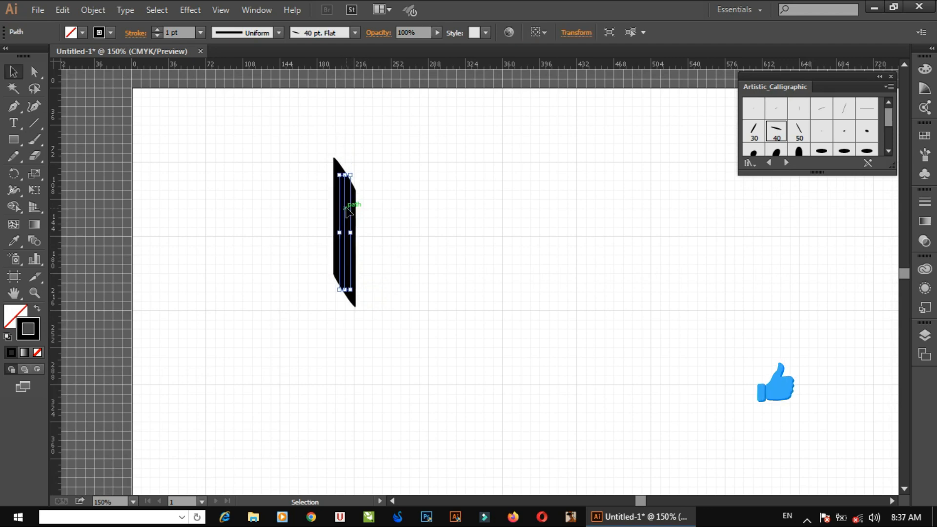
{"action": "key", "text": "shift+Right"}
{"action": "key", "text": "shift+Right"}
{"action": "key", "text": "shift+Down"}
{"action": "key", "text": "shift+Down"}
{"action": "key", "text": "shift+Down"}
{"action": "key", "text": "shift+Down"}
{"action": "key", "text": "shift+Down"}
{"action": "key", "text": "shift+Down"}
{"action": "key", "text": "shift+Down"}
{"action": "key", "text": "shift+Down"}
{"action": "key", "text": "shift+Down"}
{"action": "key", "text": "shift+Down"}
{"action": "key", "text": "shift+Down"}
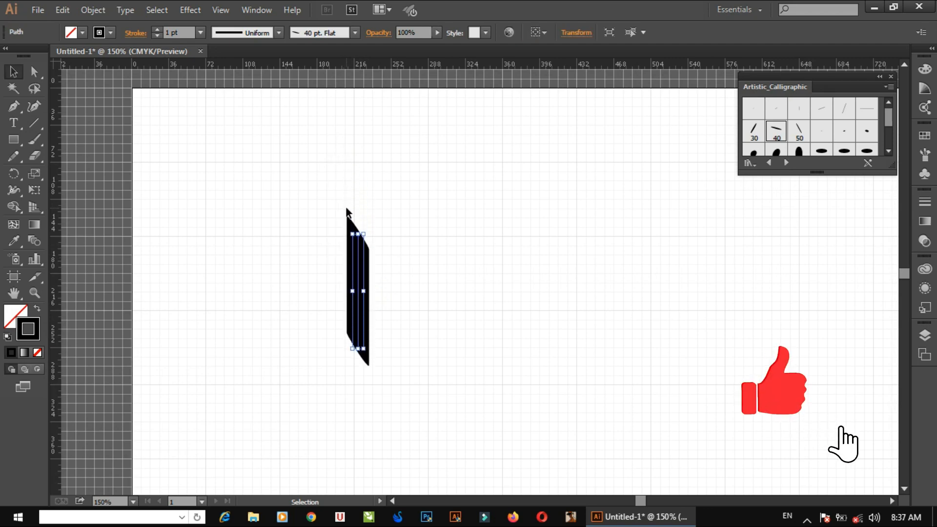
{"action": "key", "text": "Right"}
{"action": "key", "text": "Right"}
{"action": "key", "text": "Right"}
{"action": "key", "text": "Right"}
{"action": "key", "text": "Right"}
{"action": "key", "text": "Right"}
{"action": "key", "text": "Right"}
{"action": "key", "text": "Right"}
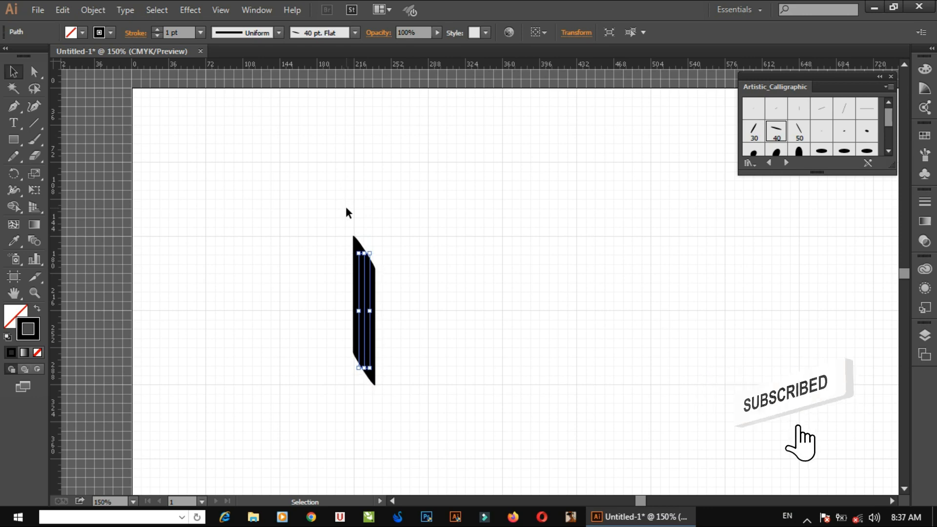
{"action": "left_click", "coordinate": [444, 249]}
- Try to paint a bowl stroke against the left side of the stem with the 40 pt. Flat brush
{"action": "mouse_move", "coordinate": [398, 244]}
{"action": "left_mouse_down"}
{"action": "mouse_move", "coordinate": [391, 181]}
{"action": "mouse_move", "coordinate": [384, 223]}
{"action": "mouse_move", "coordinate": [364, 166]}
{"action": "mouse_move", "coordinate": [389, 222]}
{"action": "left_mouse_up"}
{"action": "key", "text": "b"}
{"action": "scroll", "coordinate": [393, 222], "scroll_direction": "left", "scroll_amount": 1}
{"action": "key", "text": "ctrl+z"}
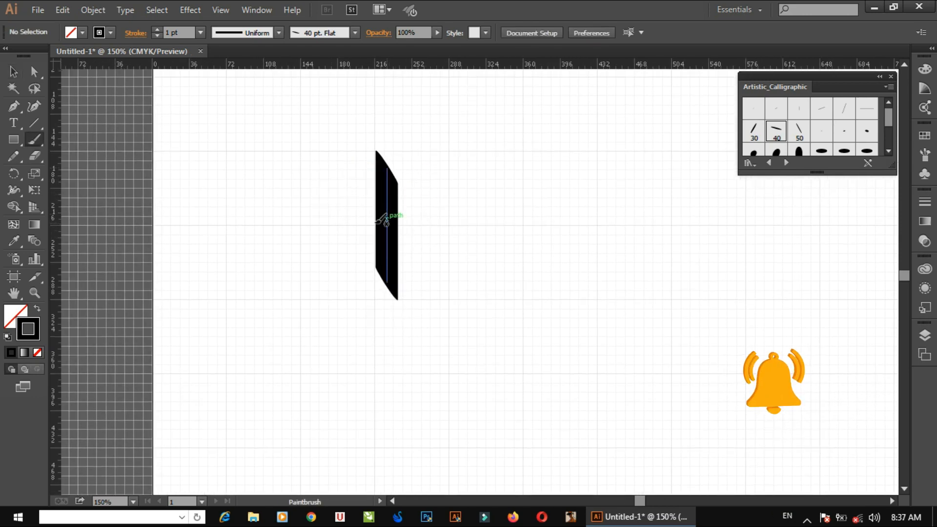
{"action": "left_click_drag", "start_coordinate": [374, 157], "coordinate": [373, 218]}
{"action": "key", "text": "ctrl+z"}
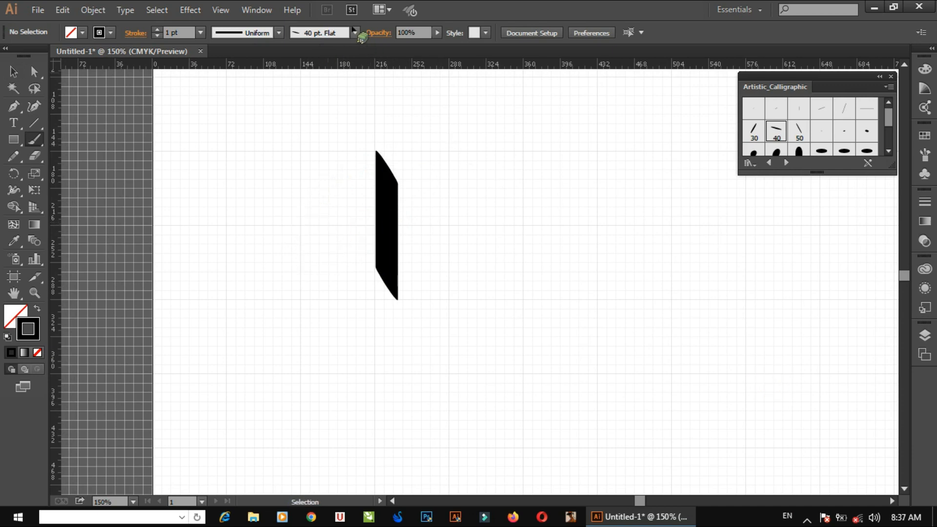
- Set the angle of the 40 pt. Flat calligraphic brush to -24°
{"action": "left_click", "coordinate": [354, 32]}
{"action": "double_click", "coordinate": [261, 92]}
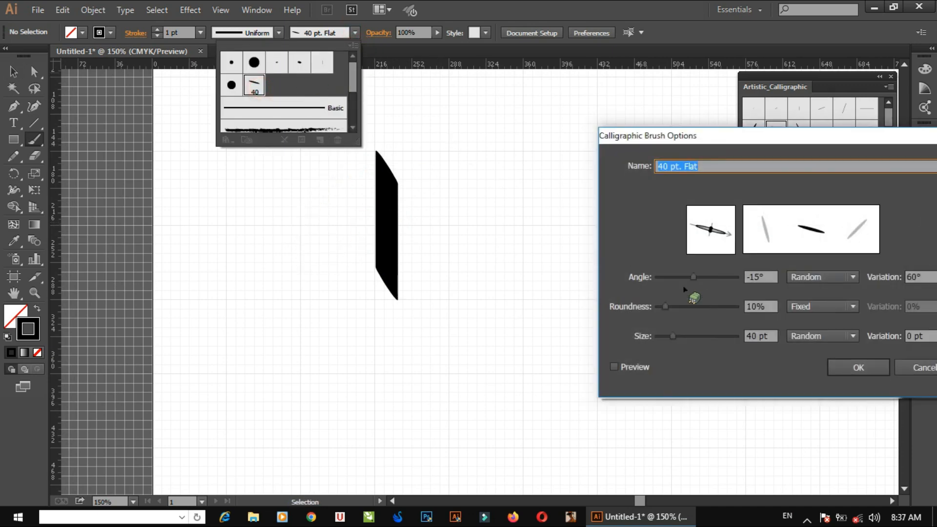
{"action": "left_click", "coordinate": [693, 278]}
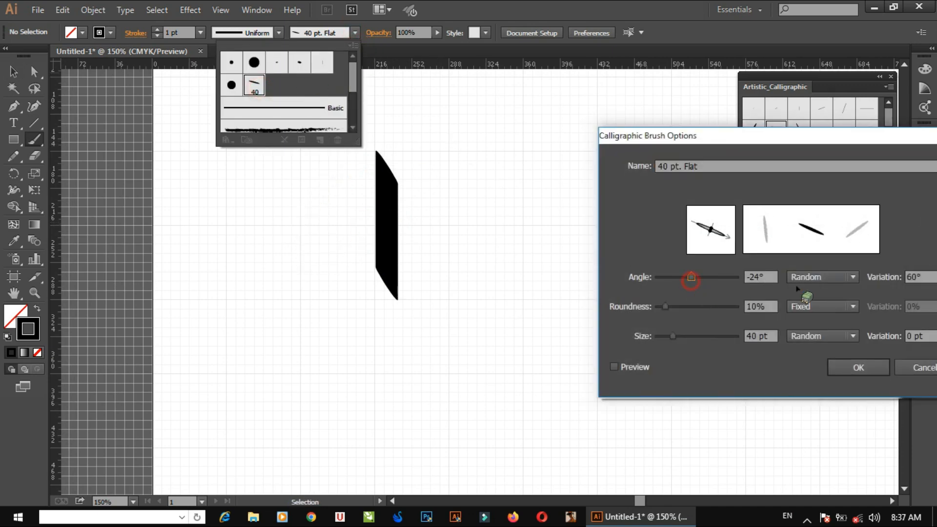
{"action": "left_click", "coordinate": [858, 366]}
{"action": "left_click", "coordinate": [460, 273]}
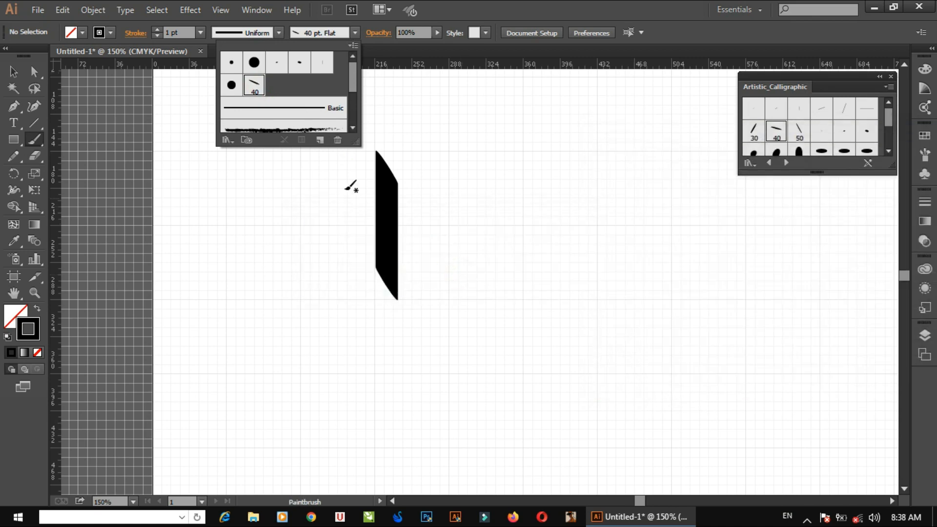
{"action": "left_click", "coordinate": [355, 32]}
- Try the bowl stroke beside the stem with the adjusted 40 pt. Flat brush, and undo the brush angle change
{"action": "left_click_drag", "start_coordinate": [379, 183], "coordinate": [385, 233]}
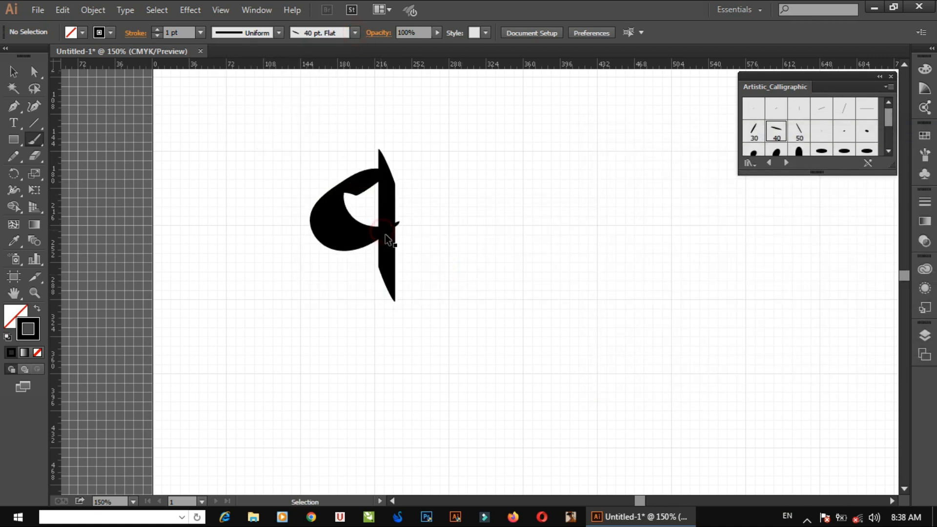
{"action": "key", "text": "ctrl+z"}
{"action": "left_click_drag", "start_coordinate": [373, 167], "coordinate": [383, 231]}
{"action": "key", "text": "ctrl+z"}
{"action": "key", "text": "ctrl+z"}
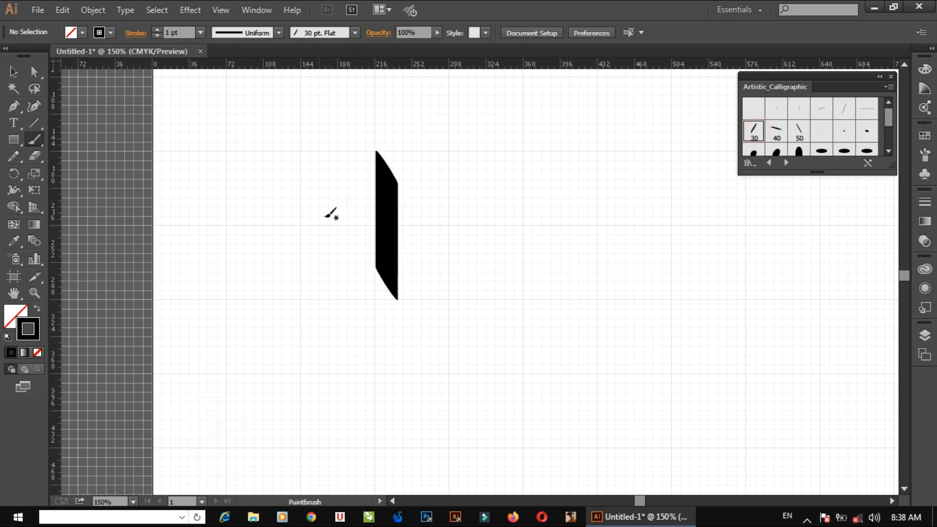
- Try to paint the curved bowl to the left of the stem with the 30 pt. Flat brush
{"action": "mouse_move", "coordinate": [374, 170]}
{"action": "left_mouse_down"}
{"action": "mouse_move", "coordinate": [342, 264]}
{"action": "mouse_move", "coordinate": [361, 228]}
{"action": "left_mouse_up"}
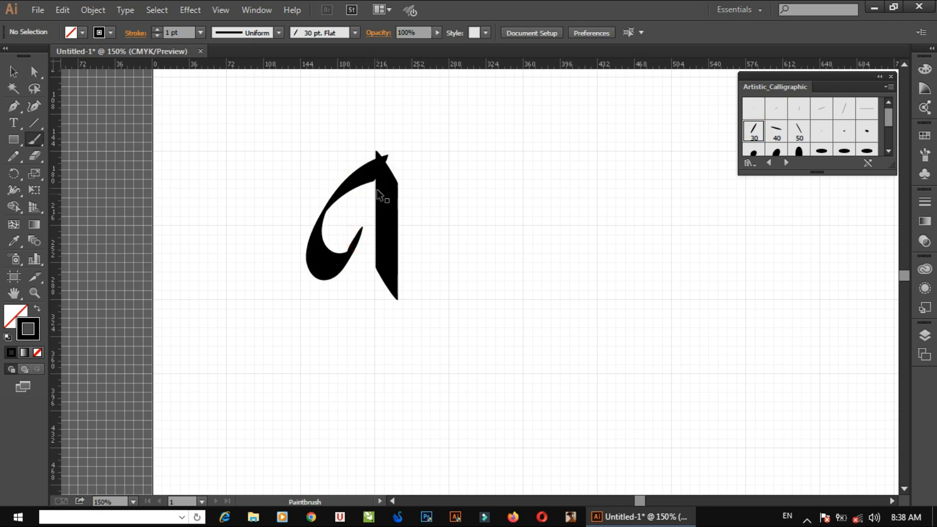
{"action": "key", "text": "ctrl+z"}
{"action": "left_click_drag", "start_coordinate": [375, 167], "coordinate": [361, 228]}
{"action": "key", "text": "ctrl+z"}
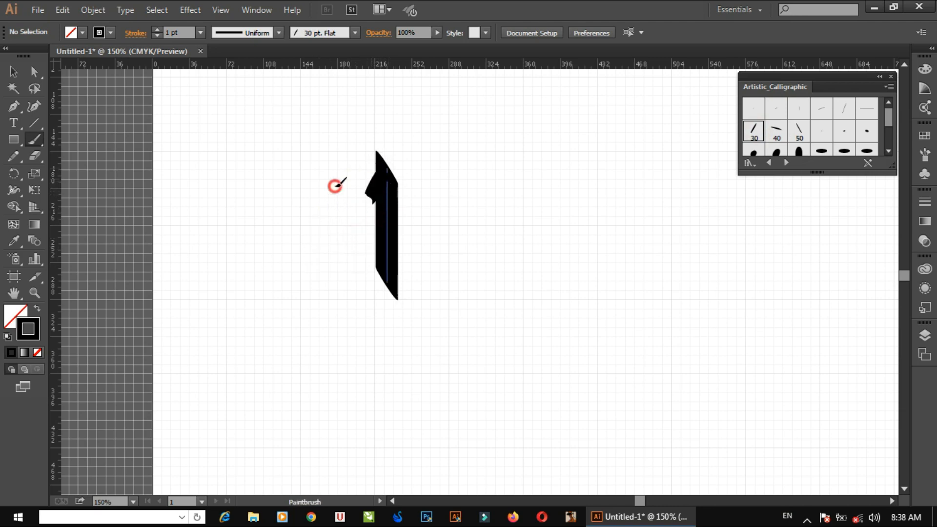
{"action": "left_click_drag", "start_coordinate": [335, 185], "coordinate": [364, 229]}
{"action": "key", "text": "ctrl+z"}
{"action": "mouse_move", "coordinate": [374, 167]}
{"action": "left_mouse_down"}
{"action": "mouse_move", "coordinate": [360, 180]}
{"action": "mouse_move", "coordinate": [364, 228]}
{"action": "left_mouse_up"}
{"action": "key", "text": "ctrl+z"}
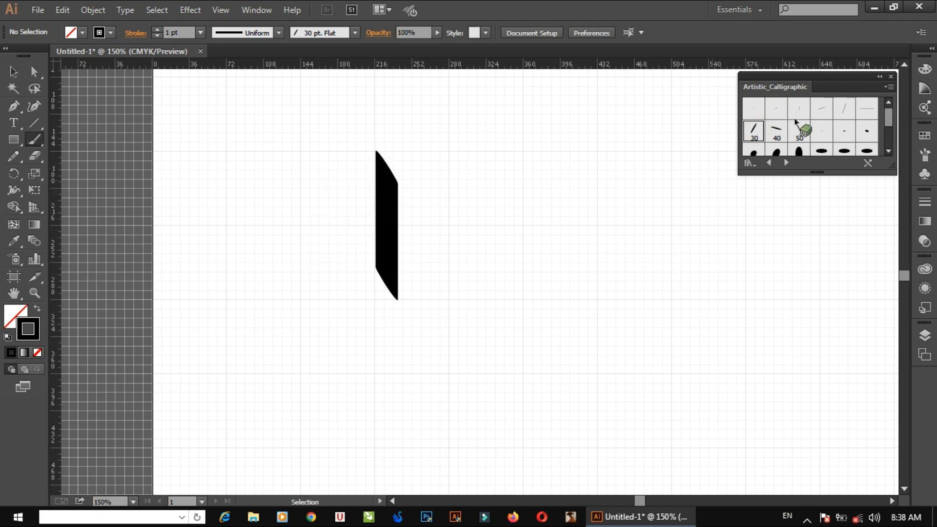
- Try the bowl stroke against the stem's left side again with the original 40 pt. Flat brush
{"action": "mouse_move", "coordinate": [388, 161]}
{"action": "left_mouse_down"}
{"action": "mouse_move", "coordinate": [331, 186]}
{"action": "mouse_move", "coordinate": [390, 230]}
{"action": "left_mouse_up"}
{"action": "key", "text": "ctrl+z"}
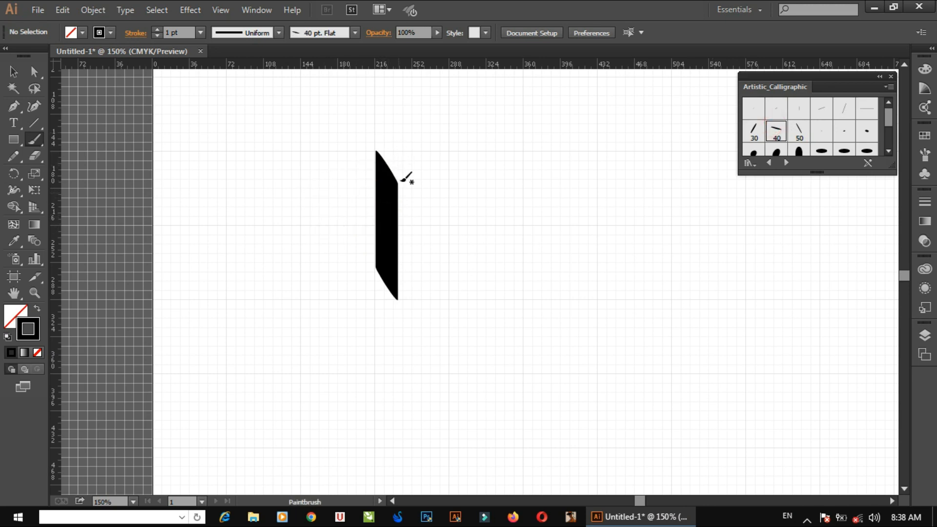
{"action": "mouse_move", "coordinate": [380, 156]}
{"action": "left_mouse_down"}
{"action": "mouse_move", "coordinate": [372, 226]}
{"action": "mouse_move", "coordinate": [385, 234]}
{"action": "mouse_move", "coordinate": [359, 184]}
{"action": "mouse_move", "coordinate": [375, 237]}
{"action": "left_mouse_up"}
{"action": "key", "text": "ctrl+z"}
{"action": "key", "text": "ctrl+z"}
{"action": "mouse_move", "coordinate": [379, 157]}
{"action": "left_mouse_down"}
{"action": "mouse_move", "coordinate": [370, 236]}
{"action": "mouse_move", "coordinate": [383, 230]}
{"action": "left_mouse_up"}
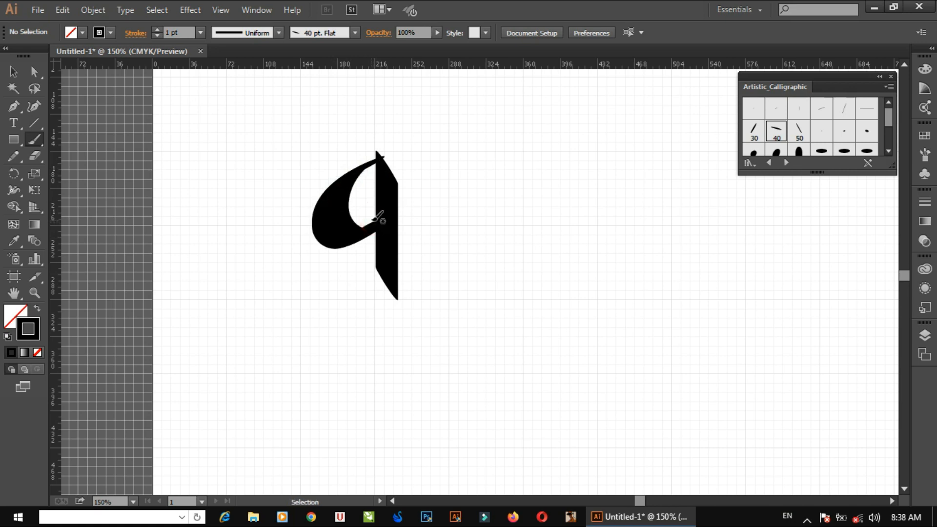
{"action": "key", "text": "ctrl+z"}
{"action": "left_click_drag", "start_coordinate": [332, 201], "coordinate": [371, 235]}
{"action": "key", "text": "ctrl+z"}
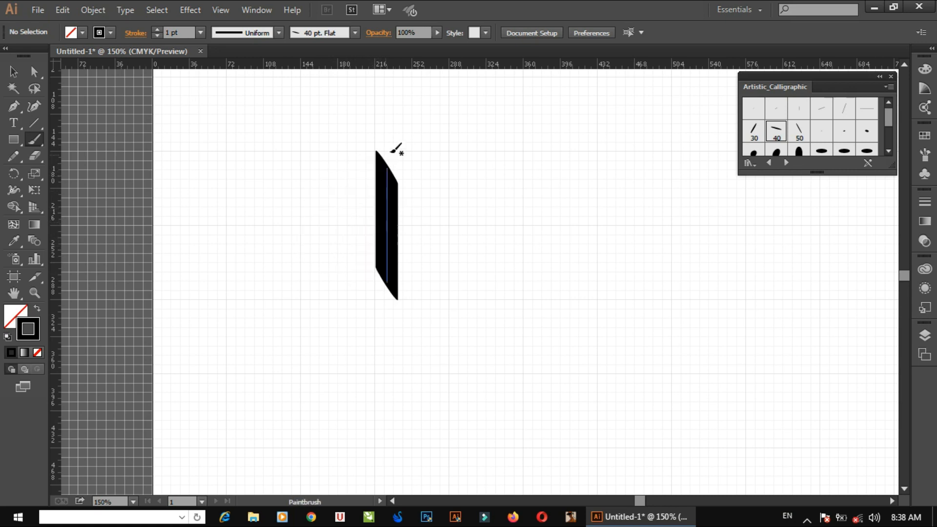
{"action": "mouse_move", "coordinate": [393, 163]}
{"action": "left_mouse_down"}
{"action": "mouse_move", "coordinate": [330, 246]}
{"action": "mouse_move", "coordinate": [385, 227]}
{"action": "left_mouse_up"}
{"action": "key", "text": "ctrl+z"}
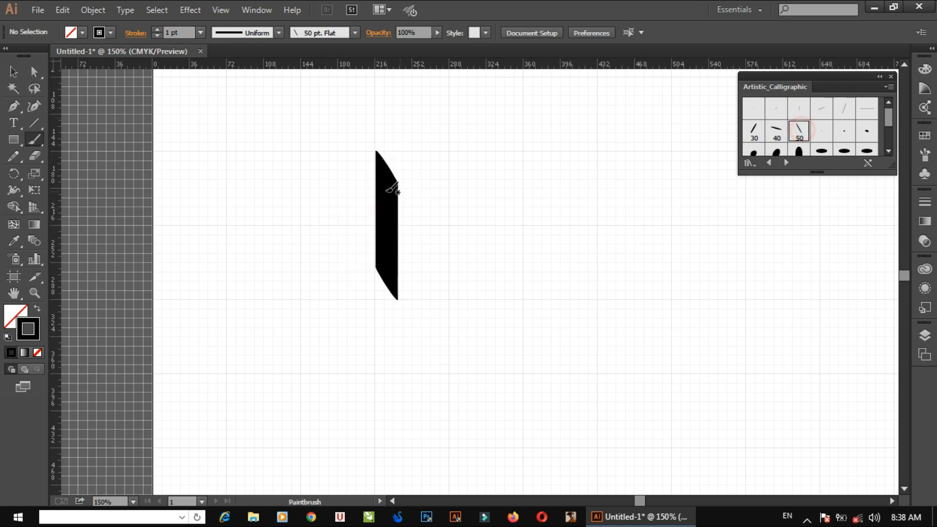
- Try repeatedly to paint the bowl stroke beside the stem with the 50 pt. Flat brush
{"action": "left_click_drag", "start_coordinate": [376, 163], "coordinate": [389, 220]}
{"action": "key", "text": "ctrl+z"}
{"action": "mouse_move", "coordinate": [378, 161]}
{"action": "left_mouse_down"}
{"action": "mouse_move", "coordinate": [370, 212]}
{"action": "mouse_move", "coordinate": [389, 218]}
{"action": "mouse_move", "coordinate": [397, 238]}
{"action": "left_mouse_up"}
{"action": "key", "text": "ctrl+z"}
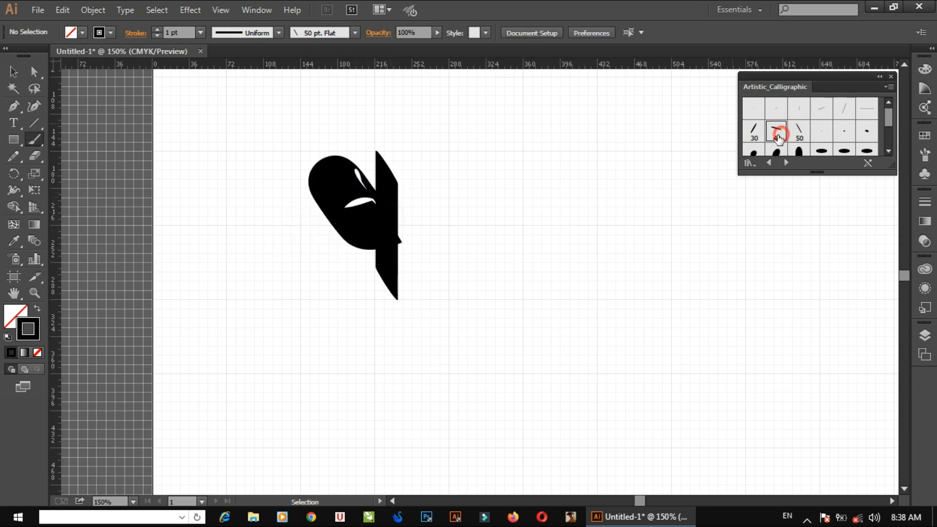
{"action": "key", "text": "ctrl+z"}
{"action": "left_click_drag", "start_coordinate": [361, 167], "coordinate": [378, 222]}
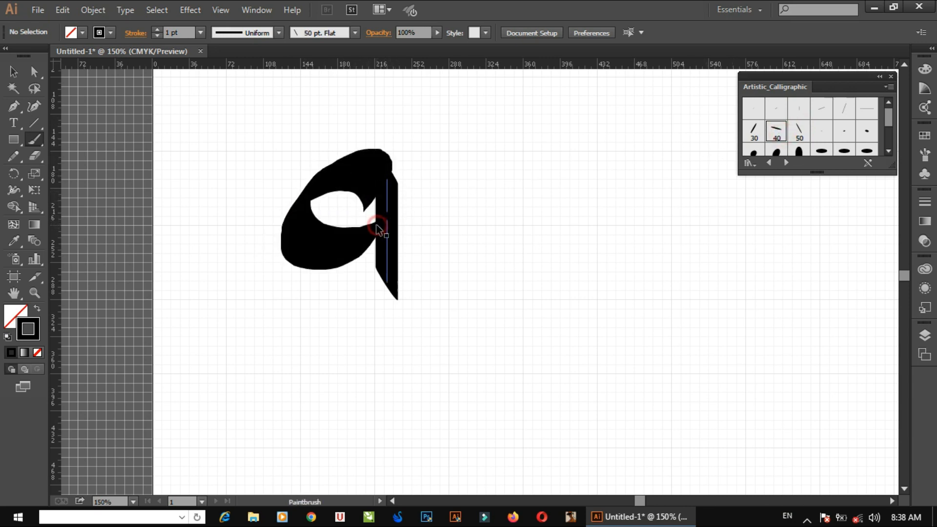
{"action": "key", "text": "ctrl+z"}
{"action": "mouse_move", "coordinate": [366, 191]}
{"action": "left_mouse_down"}
{"action": "mouse_move", "coordinate": [318, 243]}
{"action": "mouse_move", "coordinate": [381, 220]}
{"action": "left_mouse_up"}
{"action": "key", "text": "ctrl+z"}
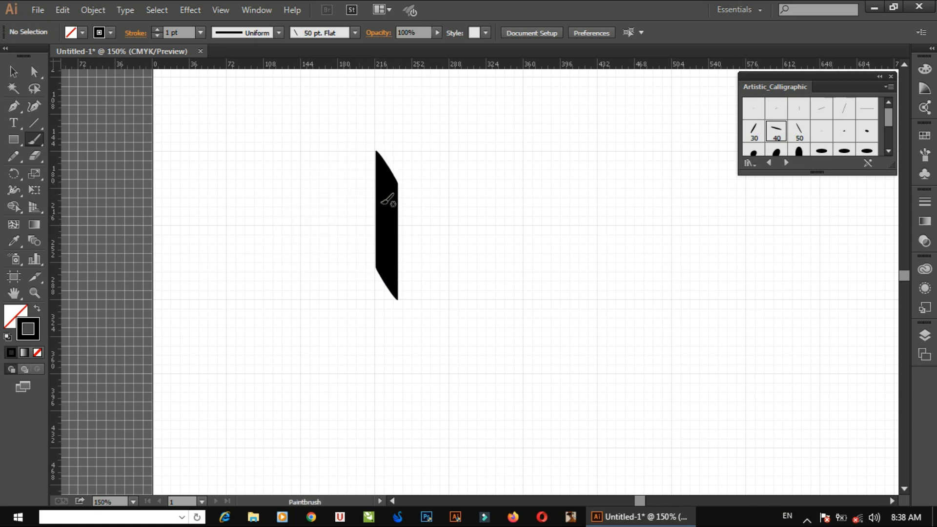
{"action": "mouse_move", "coordinate": [380, 155]}
{"action": "left_mouse_down"}
{"action": "mouse_move", "coordinate": [312, 230]}
{"action": "mouse_move", "coordinate": [389, 209]}
{"action": "left_mouse_up"}
{"action": "key", "text": "ctrl+z"}
{"action": "mouse_move", "coordinate": [385, 137]}
{"action": "left_mouse_down"}
{"action": "mouse_move", "coordinate": [344, 183]}
{"action": "mouse_move", "coordinate": [398, 221]}
{"action": "left_mouse_up"}
{"action": "key", "text": "ctrl+z"}
{"action": "left_click_drag", "start_coordinate": [379, 159], "coordinate": [377, 239]}
{"action": "key", "text": "ctrl+z"}
- Set the brush stroke weight to 0.75 pt and try the bowl stroke against the stem
{"action": "left_click", "coordinate": [201, 32]}
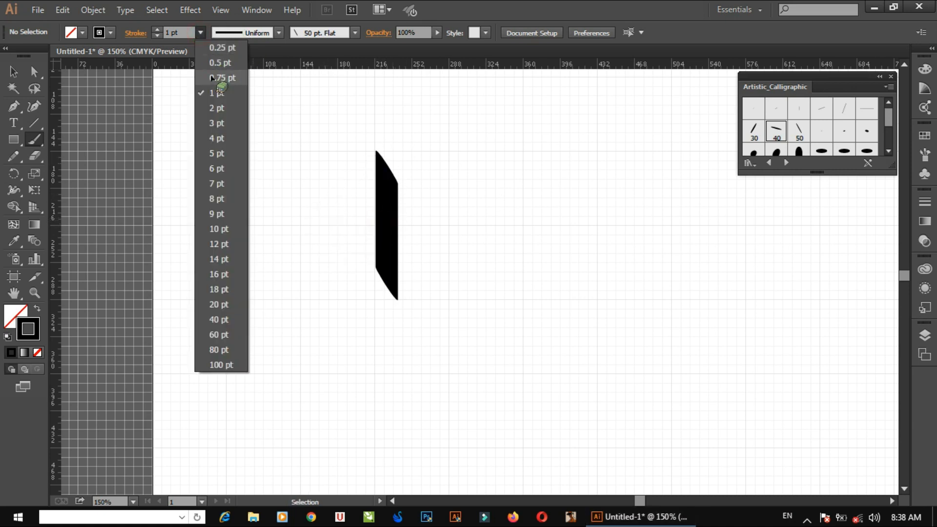
{"action": "left_click", "coordinate": [212, 78]}
{"action": "mouse_move", "coordinate": [383, 161]}
{"action": "left_mouse_down"}
{"action": "mouse_move", "coordinate": [329, 251]}
{"action": "mouse_move", "coordinate": [386, 215]}
{"action": "mouse_move", "coordinate": [398, 222]}
{"action": "left_mouse_up"}
{"action": "key", "text": "ctrl+z"}
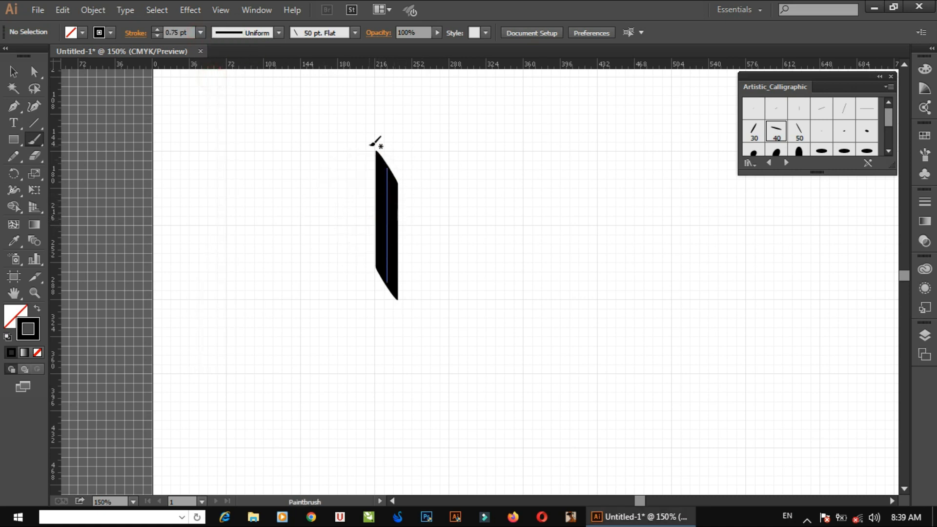
- Try repeatedly to paint the curved bowl on the stem's left side with the 50 pt. Flat brush at 0.75 pt weight
{"action": "mouse_move", "coordinate": [376, 142]}
{"action": "left_mouse_down"}
{"action": "mouse_move", "coordinate": [352, 190]}
{"action": "mouse_move", "coordinate": [378, 217]}
{"action": "left_mouse_up"}
{"action": "key", "text": "ctrl+z"}
{"action": "mouse_move", "coordinate": [389, 147]}
{"action": "left_mouse_down"}
{"action": "mouse_move", "coordinate": [341, 254]}
{"action": "mouse_move", "coordinate": [388, 227]}
{"action": "left_mouse_up"}
{"action": "key", "text": "ctrl+z"}
{"action": "left_click_drag", "start_coordinate": [383, 162], "coordinate": [395, 254]}
{"action": "key", "text": "ctrl+z"}
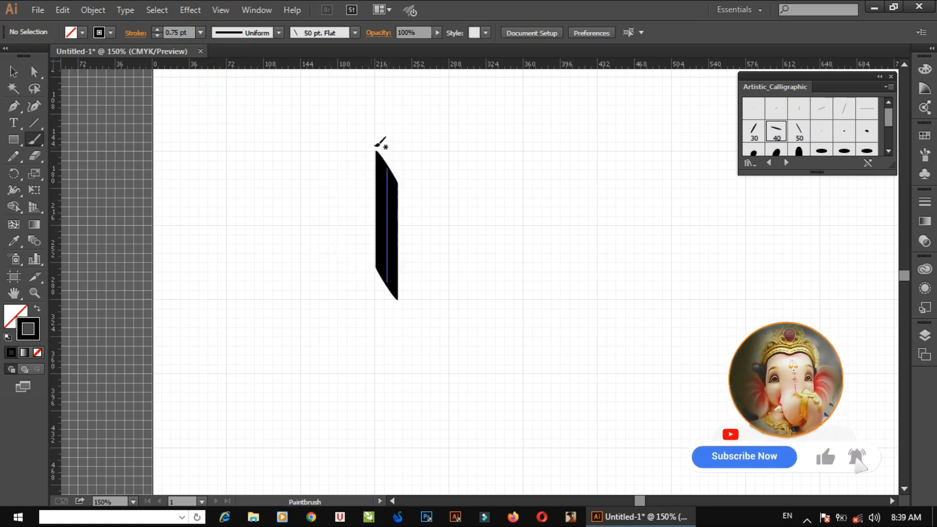
{"action": "mouse_move", "coordinate": [379, 144]}
{"action": "left_mouse_down"}
{"action": "mouse_move", "coordinate": [345, 239]}
{"action": "mouse_move", "coordinate": [405, 232]}
{"action": "left_mouse_up"}
{"action": "key", "text": "ctrl+z"}
{"action": "mouse_move", "coordinate": [388, 142]}
{"action": "left_mouse_down"}
{"action": "mouse_move", "coordinate": [354, 171]}
{"action": "mouse_move", "coordinate": [366, 223]}
{"action": "left_mouse_up"}
{"action": "key", "text": "ctrl+z"}
{"action": "mouse_move", "coordinate": [380, 155]}
{"action": "left_mouse_down"}
{"action": "mouse_move", "coordinate": [347, 241]}
{"action": "mouse_move", "coordinate": [409, 221]}
{"action": "left_mouse_up"}
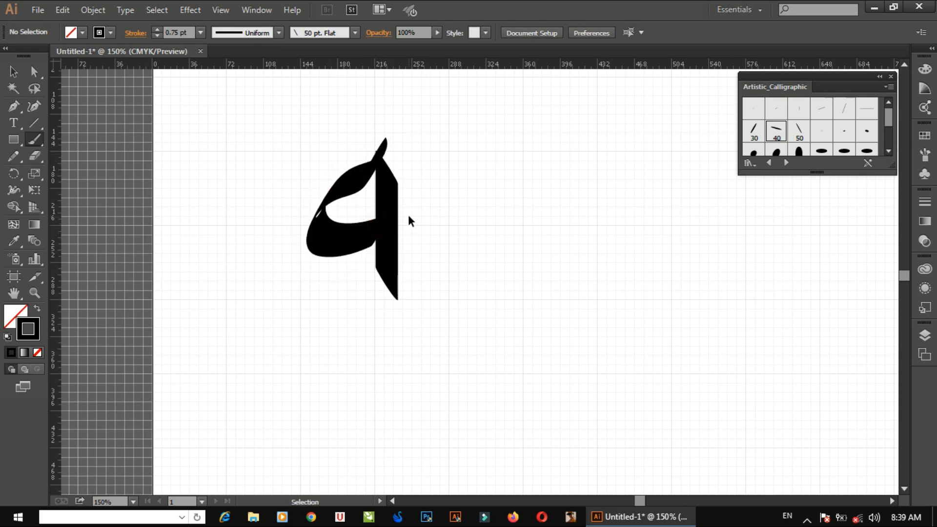
{"action": "key", "text": "ctrl+z"}
{"action": "mouse_move", "coordinate": [380, 148]}
{"action": "left_mouse_down"}
{"action": "mouse_move", "coordinate": [376, 244]}
{"action": "mouse_move", "coordinate": [371, 207]}
{"action": "left_mouse_up"}
{"action": "key", "text": "ctrl+z"}
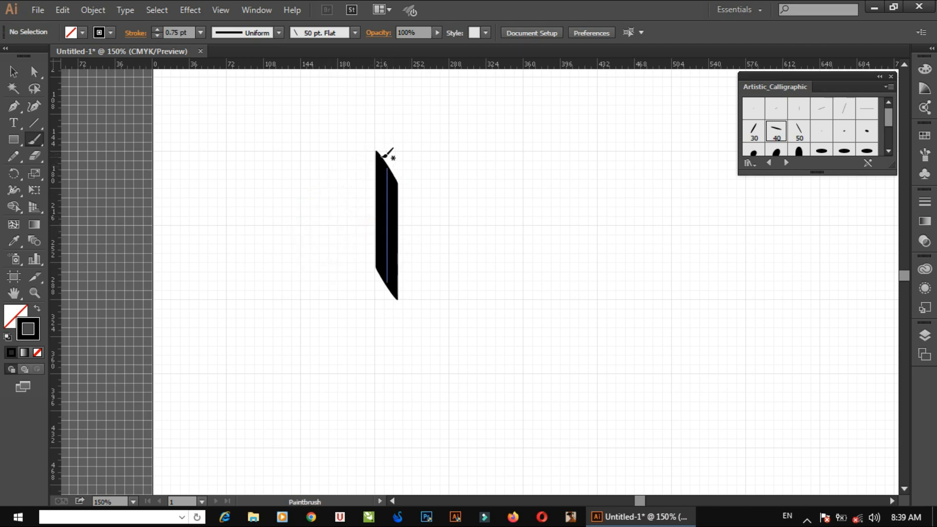
{"action": "mouse_move", "coordinate": [385, 156]}
{"action": "left_mouse_down"}
{"action": "mouse_move", "coordinate": [373, 221]}
{"action": "mouse_move", "coordinate": [374, 204]}
{"action": "mouse_move", "coordinate": [348, 213]}
{"action": "mouse_move", "coordinate": [401, 231]}
{"action": "left_mouse_up"}
{"action": "key", "text": "ctrl+z"}
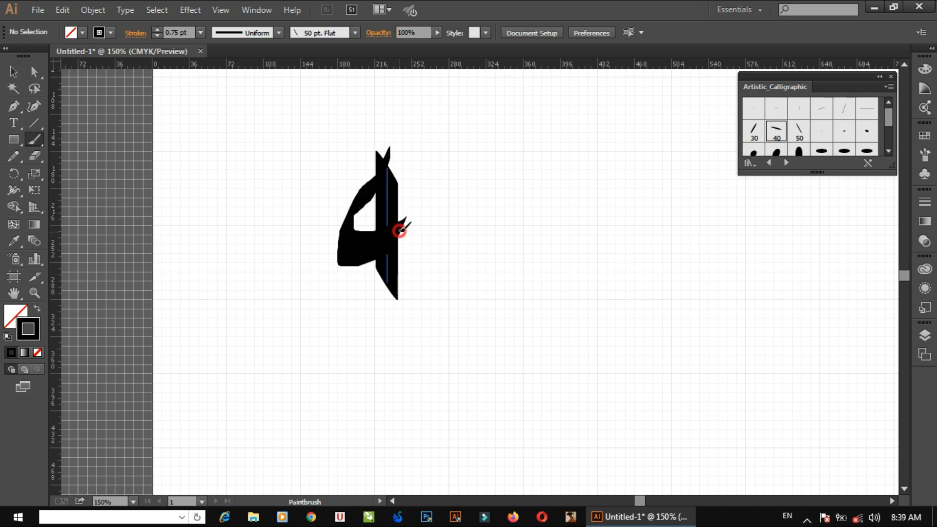
{"action": "key", "text": "ctrl+z"}
{"action": "mouse_move", "coordinate": [380, 151]}
{"action": "left_mouse_down"}
{"action": "mouse_move", "coordinate": [345, 188]}
{"action": "mouse_move", "coordinate": [397, 234]}
{"action": "left_mouse_up"}
{"action": "key", "text": "ctrl+z"}
{"action": "mouse_move", "coordinate": [373, 152]}
{"action": "left_mouse_down"}
{"action": "mouse_move", "coordinate": [373, 212]}
{"action": "mouse_move", "coordinate": [379, 207]}
{"action": "left_mouse_up"}
{"action": "key", "text": "ctrl+z"}
{"action": "mouse_move", "coordinate": [379, 150]}
{"action": "left_mouse_down"}
{"action": "mouse_move", "coordinate": [337, 210]}
{"action": "mouse_move", "coordinate": [380, 205]}
{"action": "left_mouse_up"}
{"action": "key", "text": "ctrl+z"}
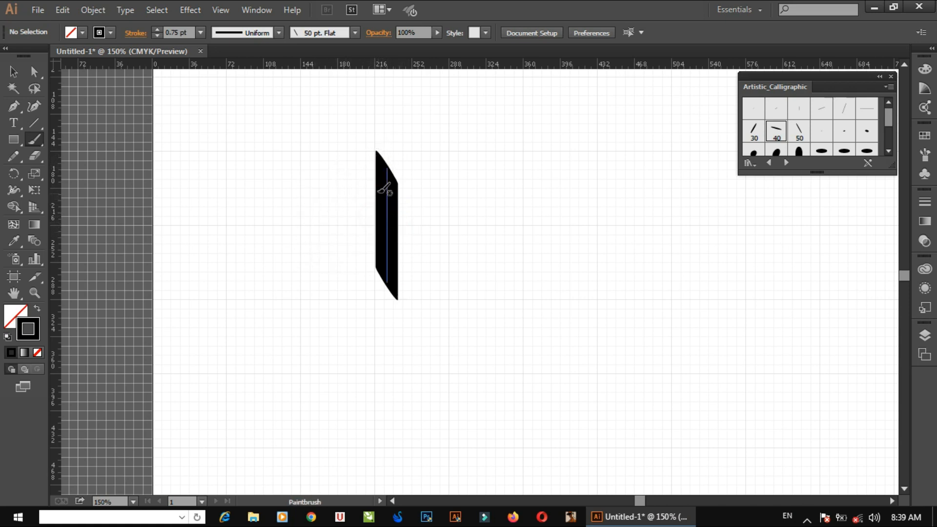
{"action": "left_click_drag", "start_coordinate": [373, 166], "coordinate": [382, 203]}
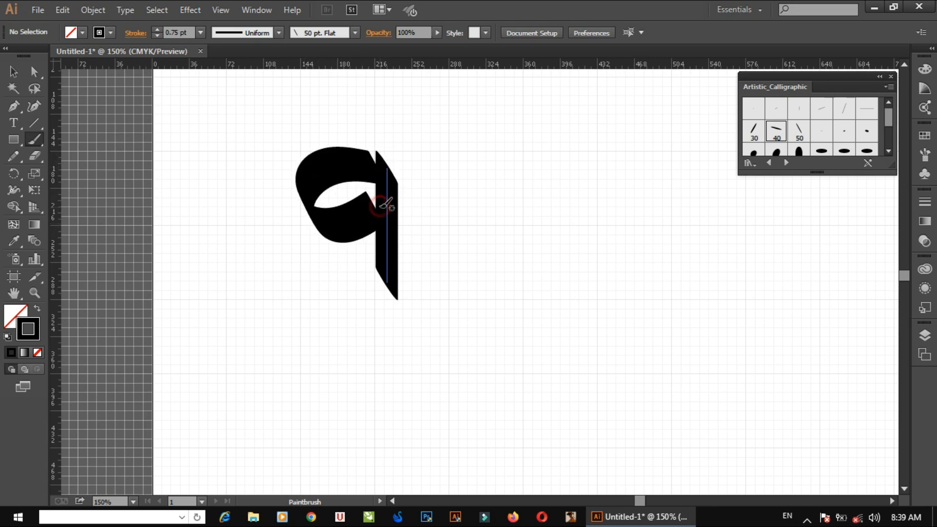
{"action": "key", "text": "ctrl+z"}
{"action": "mouse_move", "coordinate": [377, 150]}
{"action": "left_mouse_down"}
{"action": "mouse_move", "coordinate": [383, 227]}
{"action": "mouse_move", "coordinate": [419, 229]}
{"action": "left_mouse_up"}
{"action": "key", "text": "ctrl+z"}
{"action": "key", "text": "ctrl+z"}
{"action": "left_click_drag", "start_coordinate": [384, 166], "coordinate": [389, 216]}
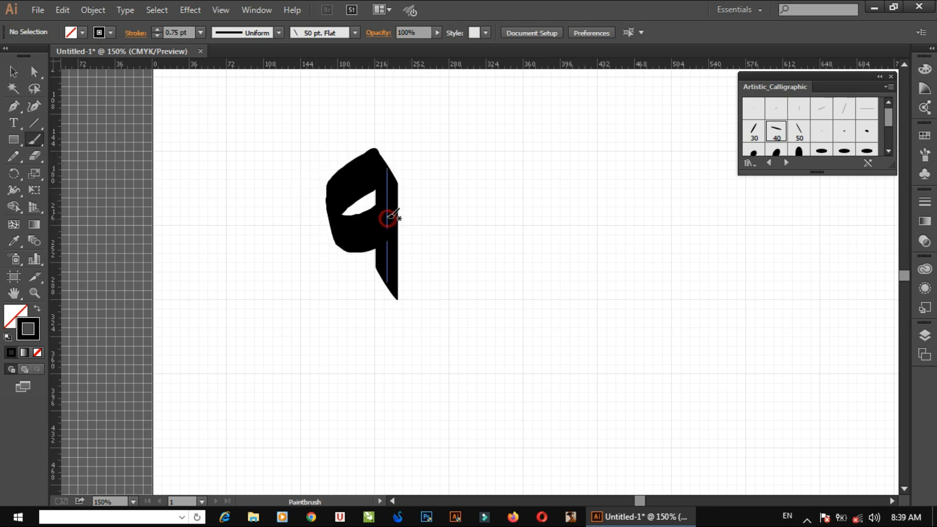
{"action": "key", "text": "ctrl+z"}
{"action": "mouse_move", "coordinate": [377, 166]}
{"action": "left_mouse_down"}
{"action": "mouse_move", "coordinate": [335, 237]}
{"action": "mouse_move", "coordinate": [383, 240]}
{"action": "left_mouse_up"}
{"action": "key", "text": "ctrl+z"}
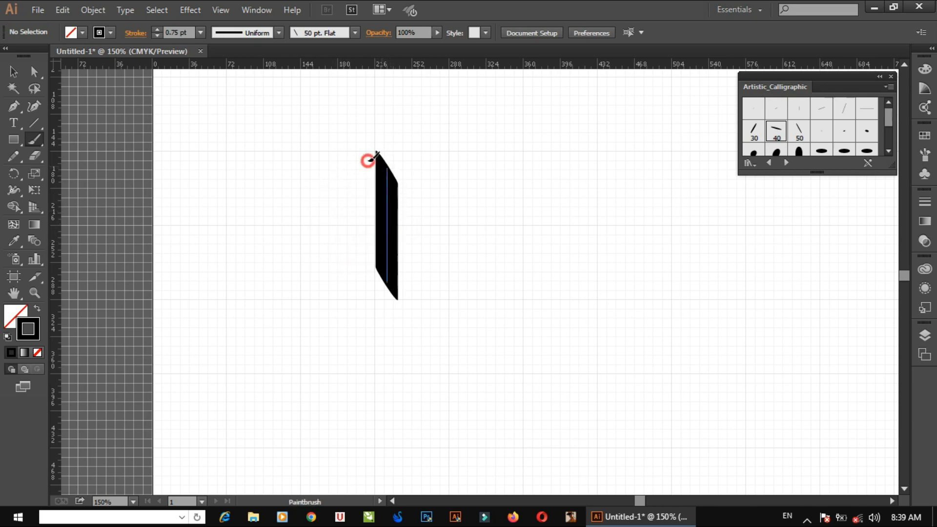
- Paint a rounded bowl with the 50 pt. Flat brush against the stem's left side and nudge it down slightly
{"action": "mouse_move", "coordinate": [368, 159]}
{"action": "left_mouse_down"}
{"action": "mouse_move", "coordinate": [381, 216]}
{"action": "mouse_move", "coordinate": [391, 196]}
{"action": "left_mouse_up"}
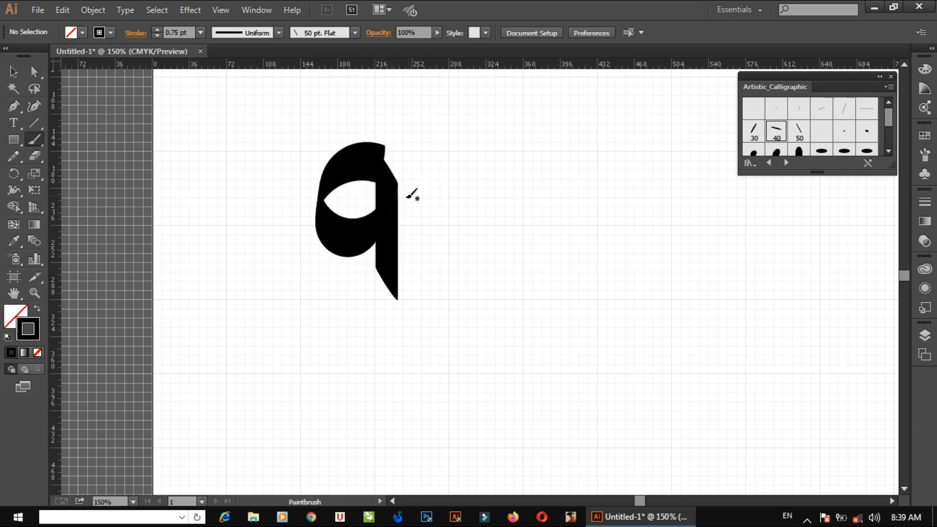
{"action": "double_click", "coordinate": [351, 216]}
{"action": "key", "text": "Down"}
{"action": "key", "text": "Down"}
{"action": "key", "text": "Down"}
{"action": "key", "text": "Down"}
{"action": "key", "text": "Down"}
{"action": "key", "text": "Down"}
{"action": "key", "text": "Down"}
{"action": "key", "text": "Down"}
{"action": "key", "text": "Down"}
{"action": "key", "text": "Down"}
{"action": "key", "text": "Down"}
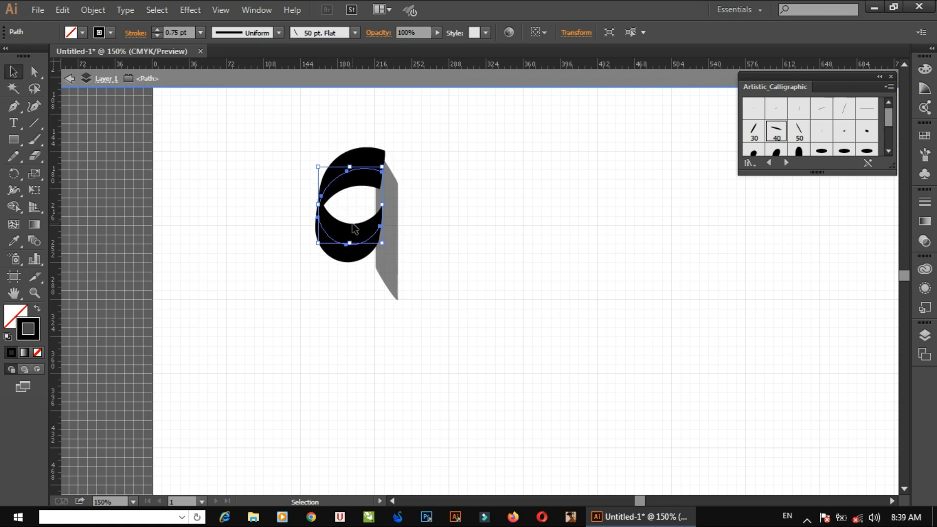
{"action": "double_click", "coordinate": [438, 195]}
- Rotate the bowl a few degrees counterclockwise to fit it against the stem
{"action": "left_click", "coordinate": [357, 186]}
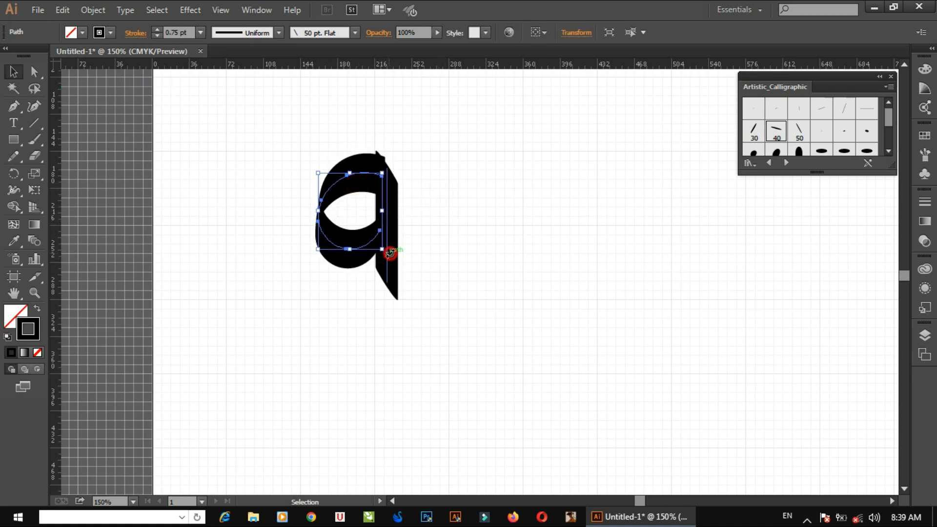
{"action": "left_click_drag", "start_coordinate": [390, 252], "coordinate": [393, 248]}
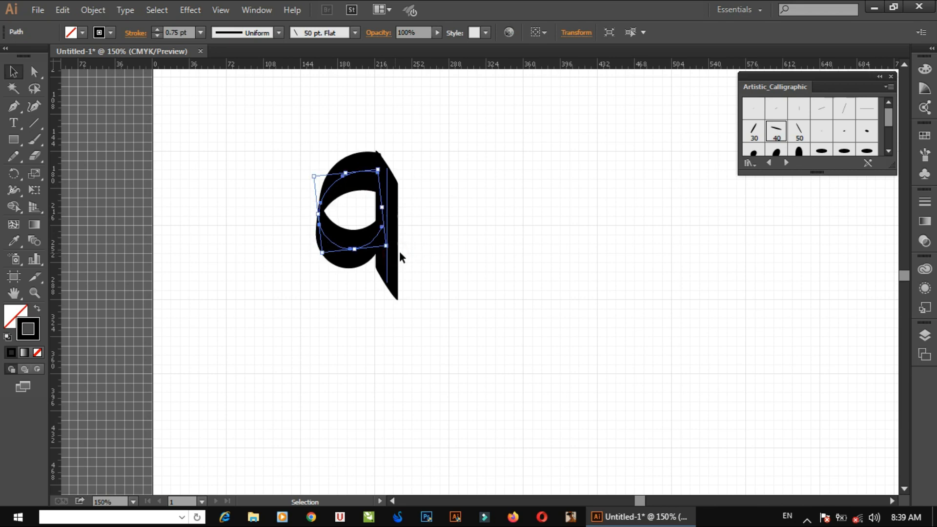
{"action": "left_click", "coordinate": [438, 198]}
- Nudge the stem sideways to fine-tune how it meets the bowl
{"action": "double_click", "coordinate": [396, 198]}
{"action": "double_click", "coordinate": [434, 195]}
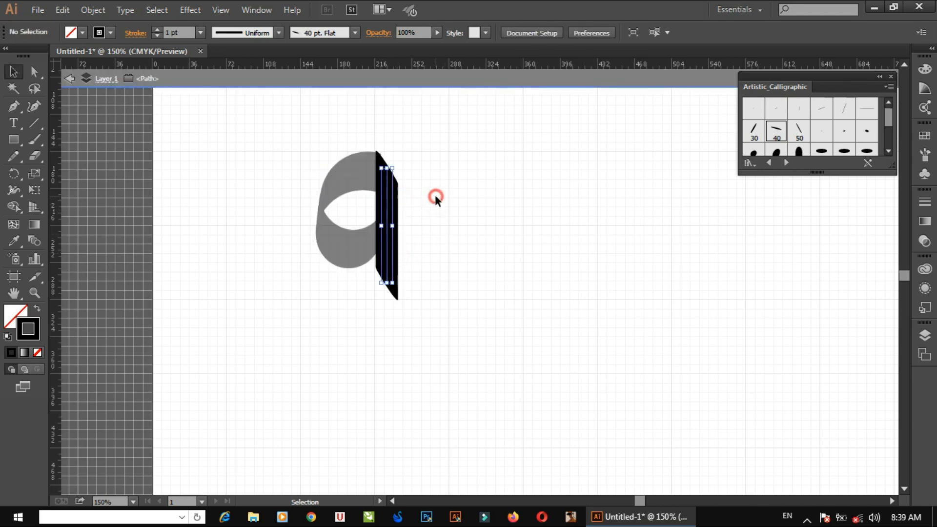
{"action": "left_click", "coordinate": [397, 200]}
{"action": "key", "text": "Right"}
{"action": "key", "text": "Right"}
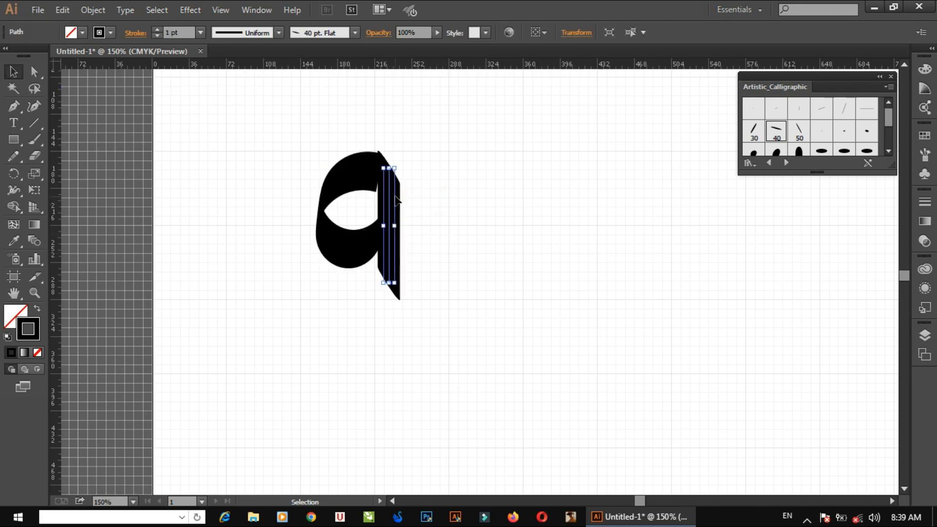
{"action": "key", "text": "Left"}
{"action": "key", "text": "Left"}
{"action": "left_click", "coordinate": [479, 188]}
- Move the bowl further down along the stem so the stem's pointed tip stands above it
{"action": "left_click", "coordinate": [360, 193]}
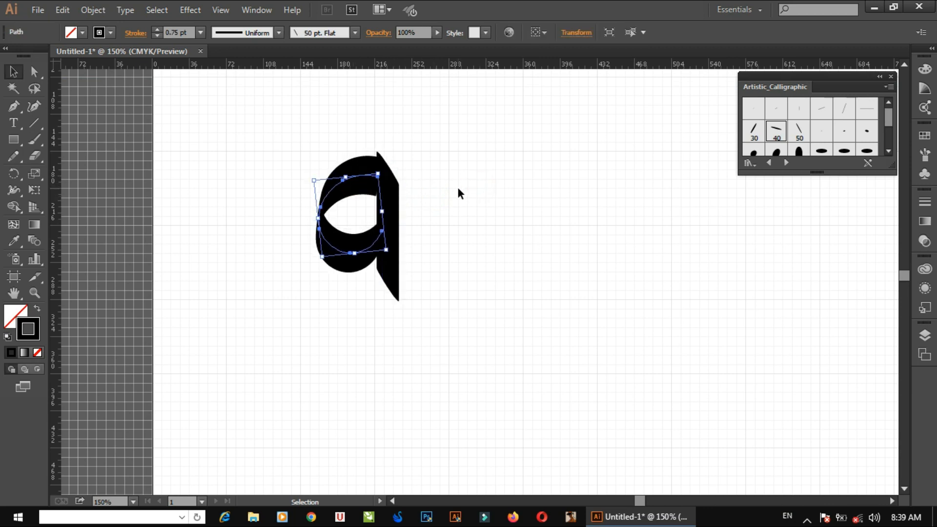
{"action": "key", "text": "shift+Down"}
{"action": "left_click", "coordinate": [445, 211]}
- Lengthen the stem downward so it extends well below the bowl
{"action": "left_click", "coordinate": [399, 283]}
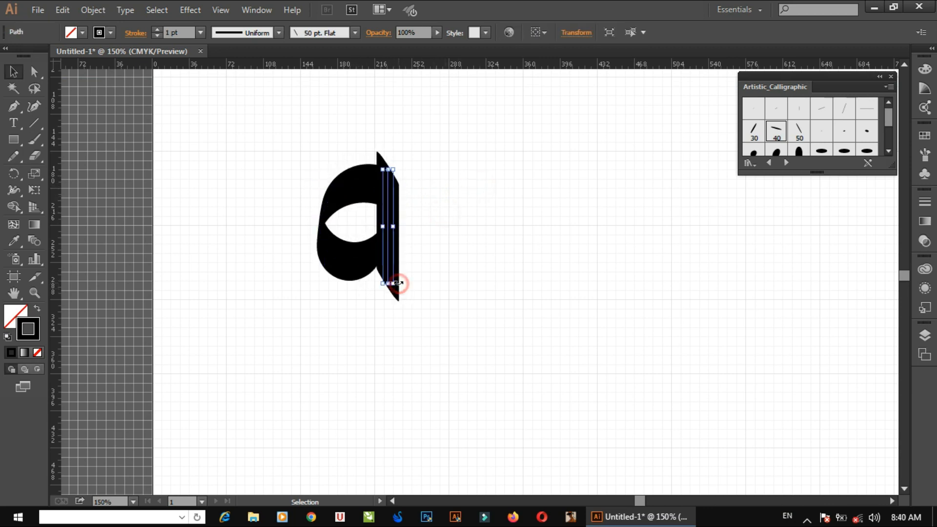
{"action": "left_click_drag", "start_coordinate": [398, 283], "coordinate": [389, 322]}
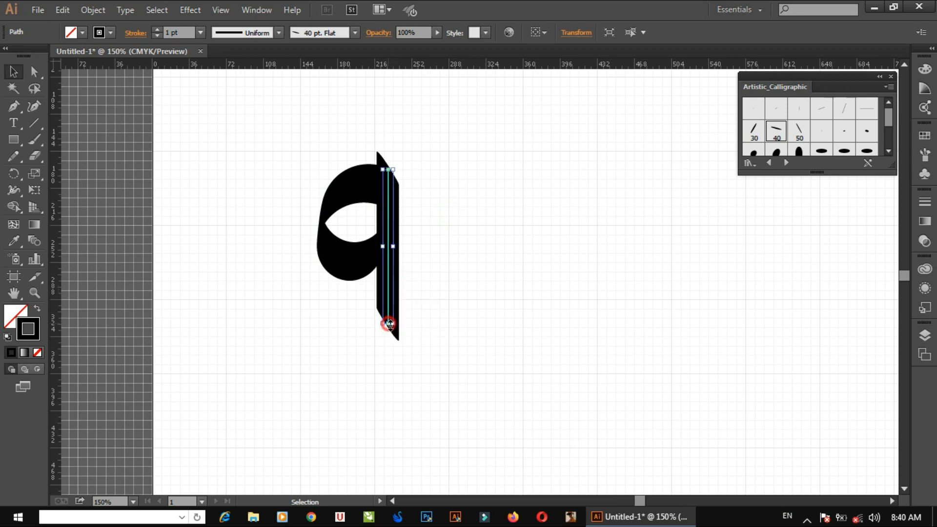
{"action": "left_click", "coordinate": [444, 270]}
- Duplicate the stem and place the copy just left of the bowl, level with the original stem
{"action": "key", "text": "a"}
{"action": "scroll", "coordinate": [366, 297], "scroll_direction": "right", "scroll_amount": 1}
{"action": "left_click", "coordinate": [379, 295]}
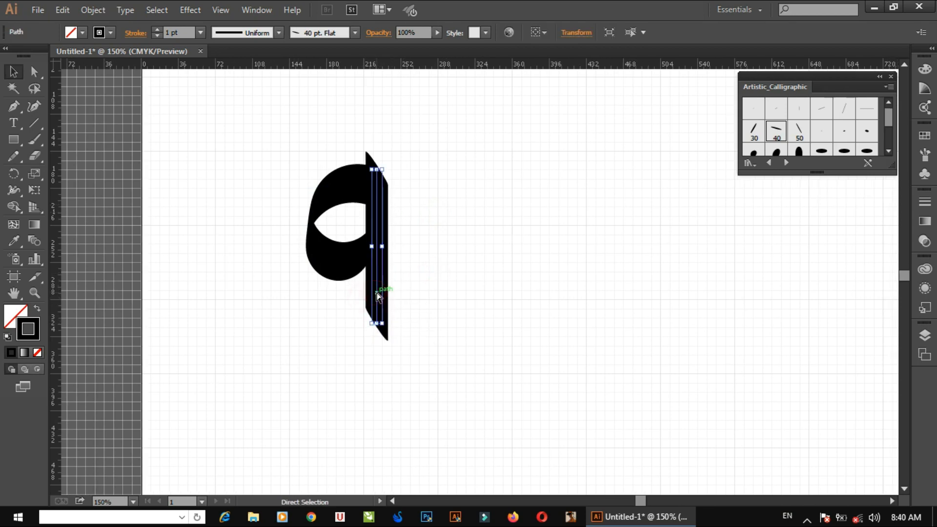
{"action": "key", "text": "ctrl+c"}
{"action": "key", "text": "ctrl+v"}
{"action": "left_click", "coordinate": [428, 246]}
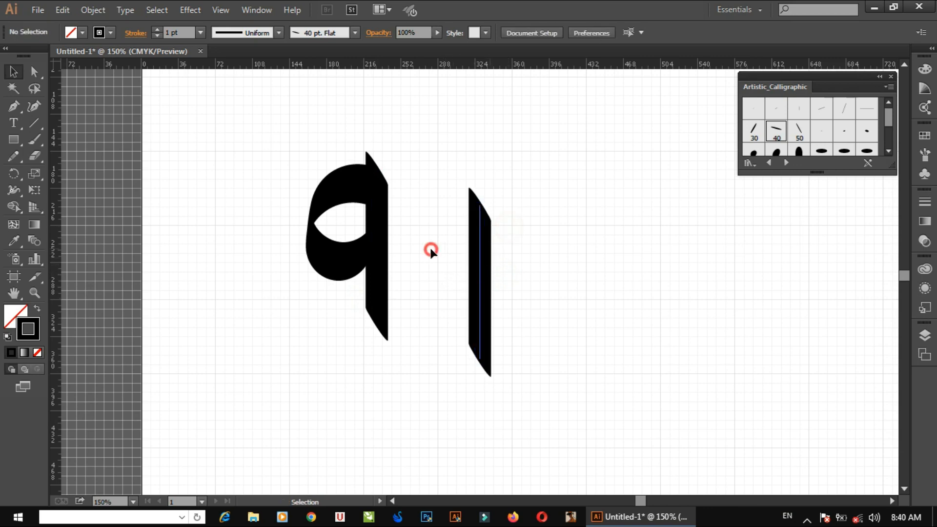
{"action": "left_click_drag", "start_coordinate": [480, 247], "coordinate": [291, 211]}
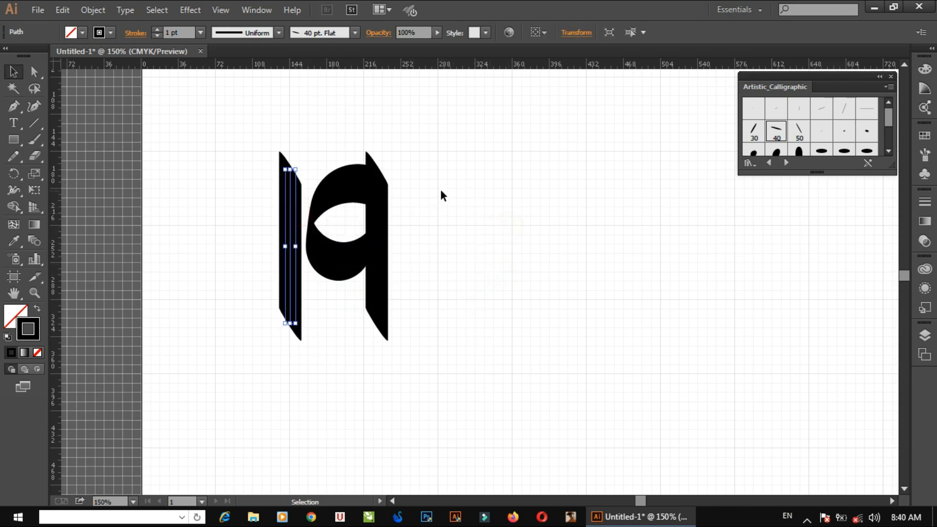
{"action": "key", "text": "Left"}
{"action": "key", "text": "Left"}
{"action": "key", "text": "Left"}
{"action": "left_click", "coordinate": [459, 192]}
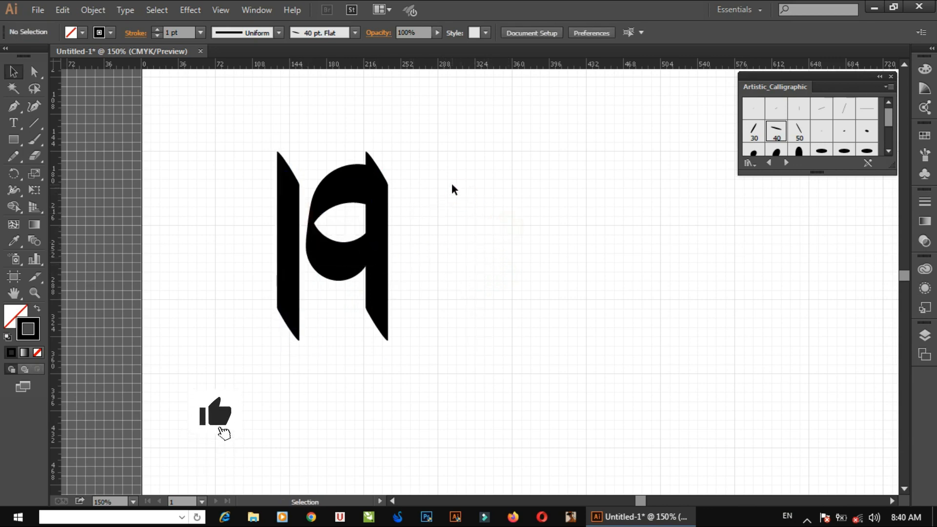
- Shorten both stems from their lower ends to a matching length that ends slightly below the bowl
{"action": "left_click_drag", "start_coordinate": [464, 272], "coordinate": [434, 268]}
{"action": "left_click", "coordinate": [258, 312]}
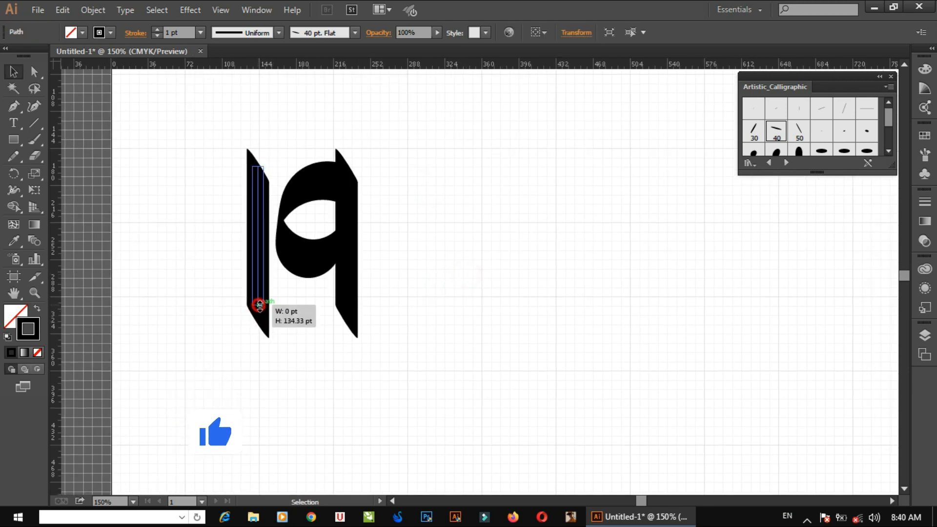
{"action": "left_click_drag", "start_coordinate": [259, 305], "coordinate": [259, 305]}
{"action": "left_click", "coordinate": [444, 288]}
{"action": "left_click", "coordinate": [348, 323]}
{"action": "left_click_drag", "start_coordinate": [348, 323], "coordinate": [354, 294]}
{"action": "left_click", "coordinate": [409, 283]}
{"action": "left_click", "coordinate": [259, 298]}
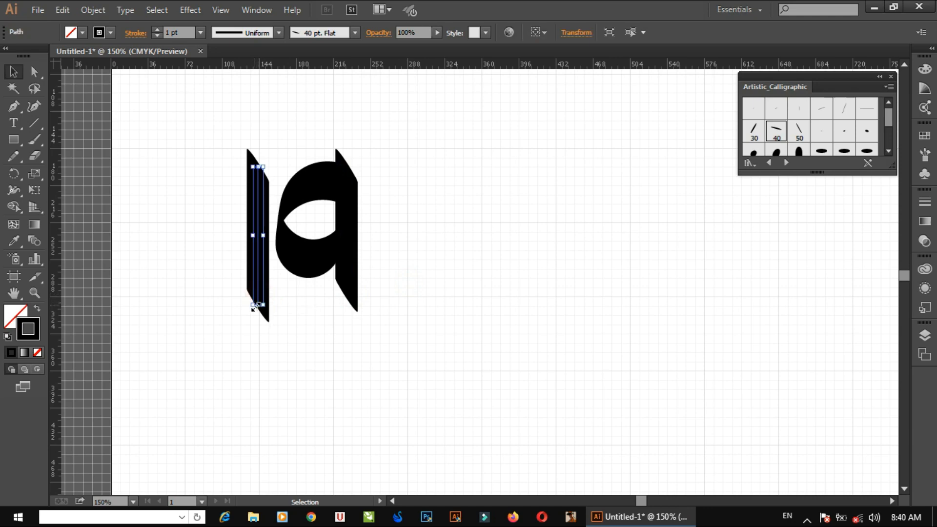
{"action": "left_click_drag", "start_coordinate": [259, 308], "coordinate": [257, 294]}
{"action": "left_click", "coordinate": [455, 247]}
- Try repeatedly to paint a horizontal headline bar across the tops of both stems with the 40 pt. Flat brush
{"action": "left_click_drag", "start_coordinate": [455, 247], "coordinate": [372, 284]}
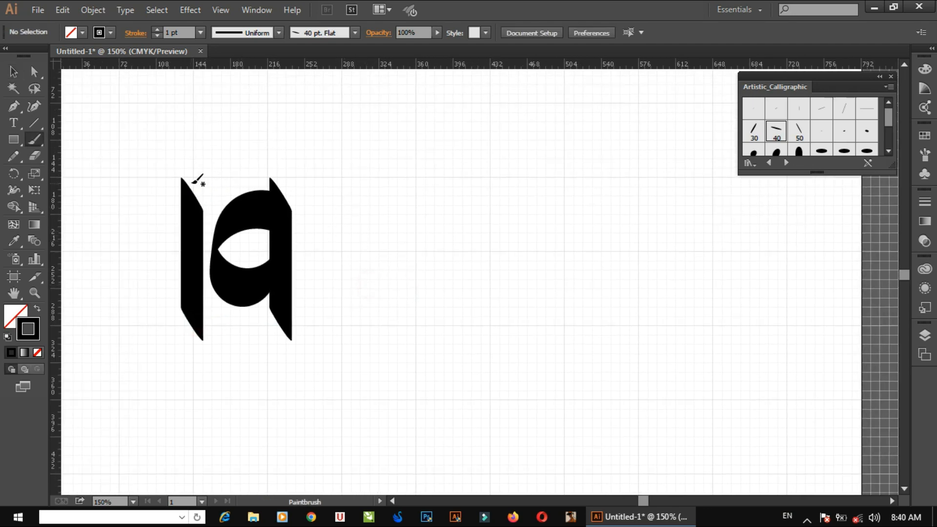
{"action": "left_click", "coordinate": [534, 194], "text": "ctrl"}
{"action": "left_click_drag", "start_coordinate": [194, 188], "coordinate": [347, 322]}
{"action": "key", "text": "ctrl+z"}
{"action": "left_click", "coordinate": [464, 200], "text": "ctrl"}
{"action": "key", "text": "ctrl+z"}
{"action": "left_click_drag", "start_coordinate": [213, 178], "coordinate": [513, 188]}
{"action": "key", "text": "ctrl+z"}
{"action": "mouse_move", "coordinate": [145, 188]}
{"action": "left_mouse_down"}
{"action": "mouse_move", "coordinate": [335, 187]}
{"action": "mouse_move", "coordinate": [360, 161]}
{"action": "mouse_move", "coordinate": [461, 161]}
{"action": "left_mouse_up"}
{"action": "key", "text": "ctrl+z"}
{"action": "key", "text": "ctrl+z"}
{"action": "left_click_drag", "start_coordinate": [143, 181], "coordinate": [486, 160]}
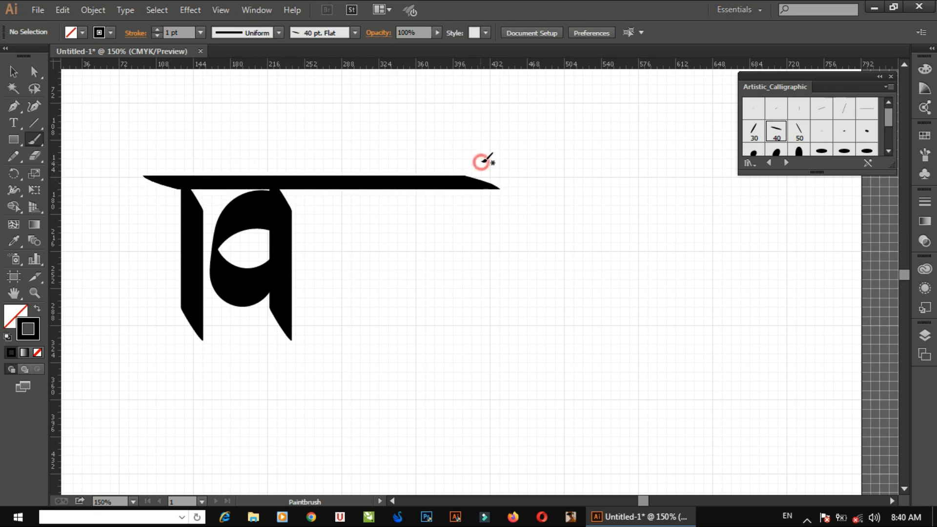
{"action": "key", "text": "ctrl+z"}
{"action": "left_click_drag", "start_coordinate": [318, 186], "coordinate": [452, 183]}
{"action": "key", "text": "ctrl+z"}
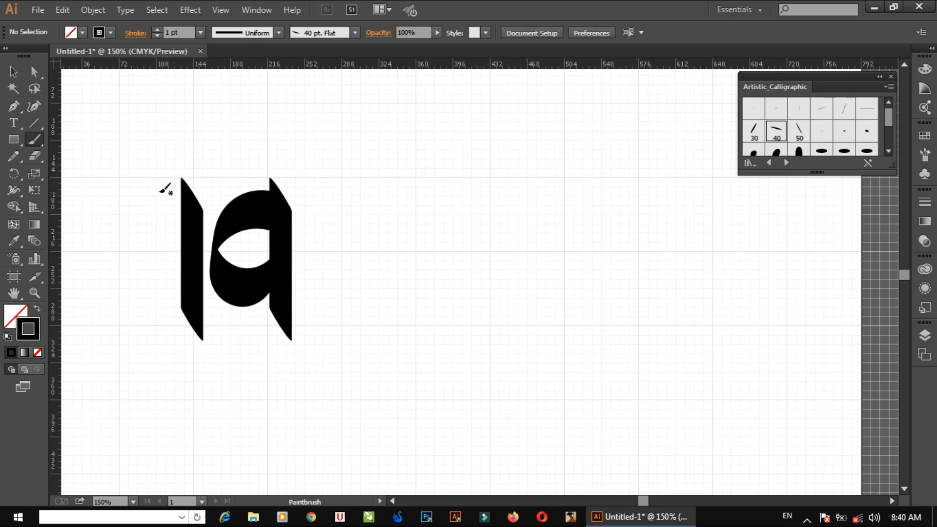
{"action": "left_click_drag", "start_coordinate": [158, 190], "coordinate": [482, 194]}
{"action": "key", "text": "ctrl+z"}
{"action": "left_click_drag", "start_coordinate": [154, 190], "coordinate": [461, 182]}
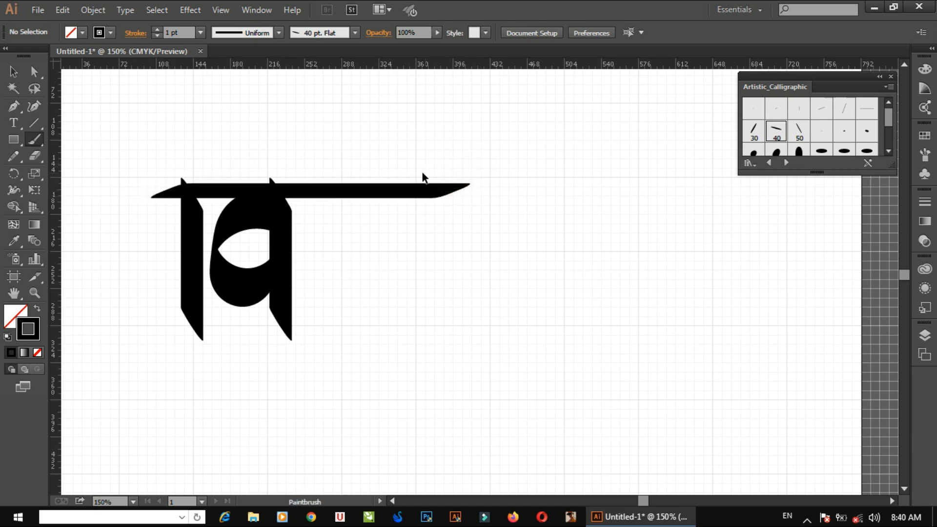
{"action": "key", "text": "ctrl+z"}
{"action": "left_click_drag", "start_coordinate": [141, 188], "coordinate": [459, 180]}
{"action": "key", "text": "ctrl+z"}
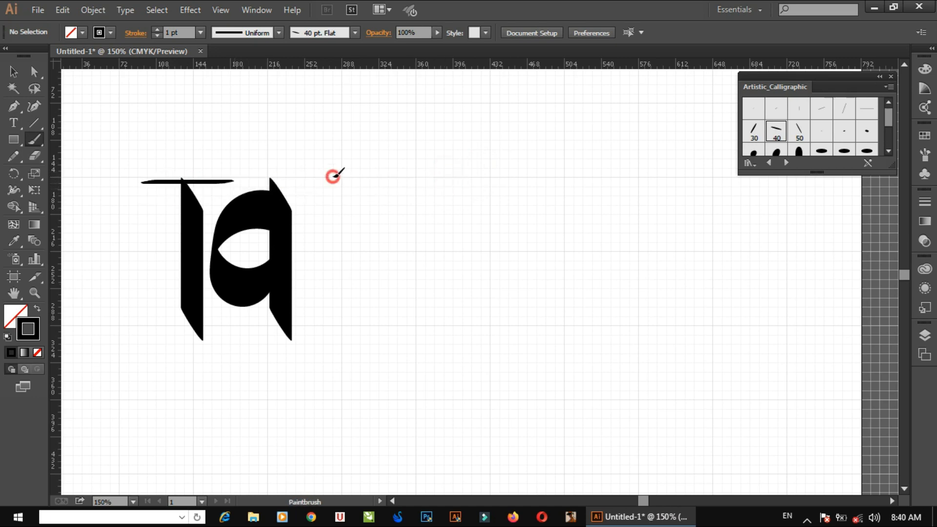
{"action": "left_click_drag", "start_coordinate": [333, 175], "coordinate": [435, 180]}
{"action": "key", "text": "ctrl+z"}
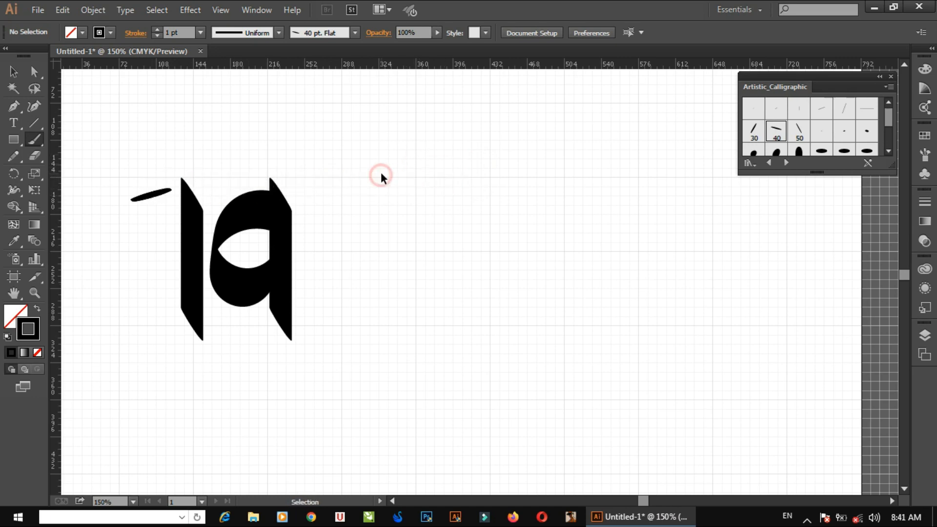
{"action": "left_click_drag", "start_coordinate": [162, 194], "coordinate": [458, 194]}
{"action": "key", "text": "ctrl+z"}
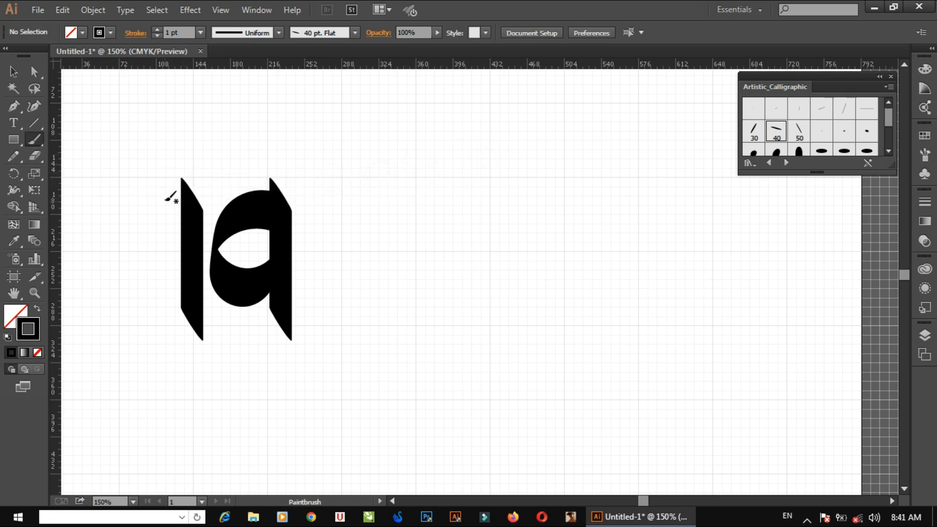
- Paint a thick horizontal headline bar across both stems with the 40 pt. Flat brush and nudge it up over their tips
{"action": "left_click_drag", "start_coordinate": [172, 195], "coordinate": [439, 186]}
{"action": "key", "text": "v"}
{"action": "left_click", "coordinate": [314, 208]}
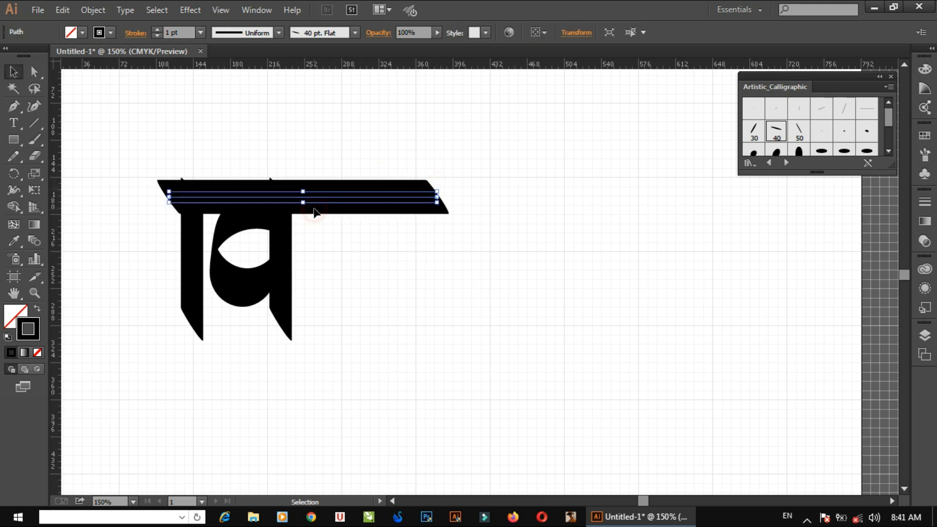
{"action": "key", "text": "Up"}
{"action": "key", "text": "Up"}
{"action": "key", "text": "Up"}
{"action": "key", "text": "Up"}
{"action": "key", "text": "Up"}
{"action": "key", "text": "Up"}
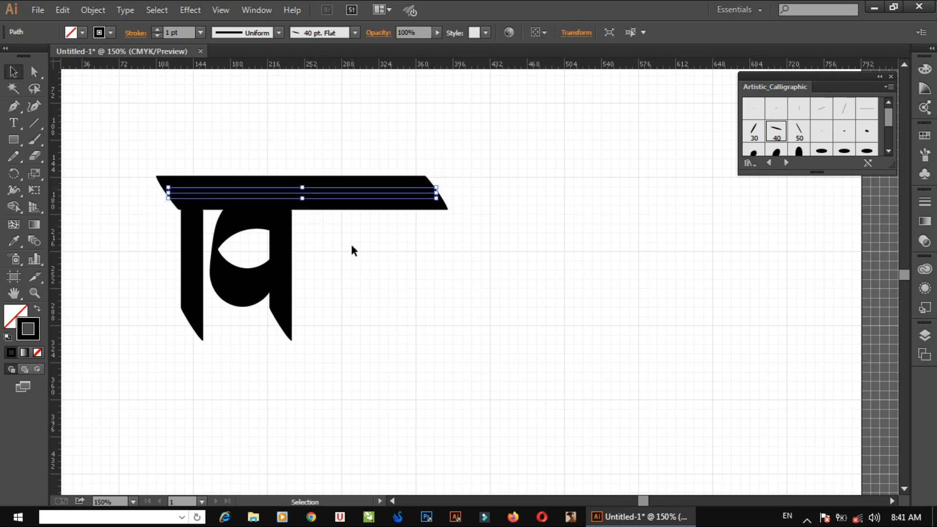
- Shift the headline bar left so it overhangs the left stem further, and fine-tune its height over the stem tops
{"action": "key", "text": "Left"}
{"action": "key", "text": "Left"}
{"action": "key", "text": "Left"}
{"action": "key", "text": "Left"}
{"action": "key", "text": "Left"}
{"action": "key", "text": "Left"}
{"action": "key", "text": "Left"}
{"action": "key", "text": "Left"}
{"action": "key", "text": "Left"}
{"action": "key", "text": "Left"}
{"action": "key", "text": "Left"}
{"action": "key", "text": "Left"}
{"action": "key", "text": "Left"}
{"action": "key", "text": "Left"}
{"action": "key", "text": "Left"}
{"action": "key", "text": "Left"}
{"action": "key", "text": "Left"}
{"action": "key", "text": "Left"}
{"action": "key", "text": "Left"}
{"action": "key", "text": "Left"}
{"action": "key", "text": "Up"}
{"action": "key", "text": "Up"}
{"action": "key", "text": "Up"}
{"action": "key", "text": "Down"}
{"action": "key", "text": "Down"}
{"action": "key", "text": "Down"}
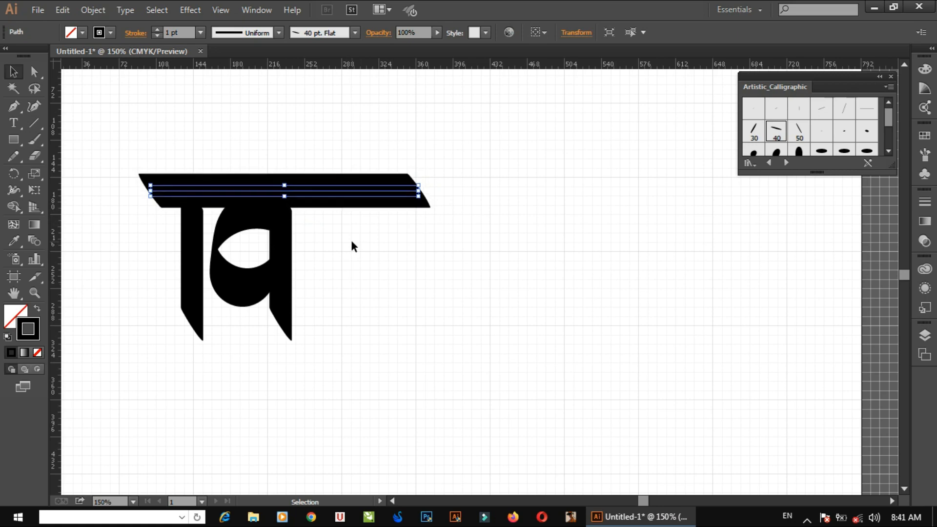
- Lower the bowl and the right stem together and nudge them slightly left towards the left stem
{"action": "left_click", "coordinate": [296, 248]}
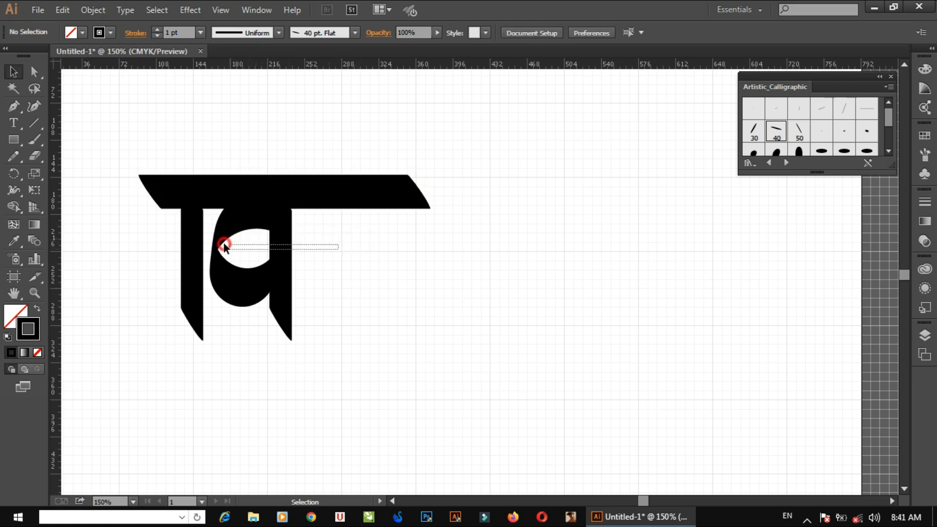
{"action": "left_click_drag", "start_coordinate": [338, 244], "coordinate": [222, 235]}
{"action": "left_click", "coordinate": [362, 257]}
{"action": "left_click_drag", "start_coordinate": [316, 263], "coordinate": [315, 262]}
{"action": "key", "text": "Down"}
{"action": "key", "text": "Down"}
{"action": "key", "text": "Down"}
{"action": "key", "text": "Down"}
{"action": "key", "text": "Down"}
{"action": "key", "text": "Down"}
{"action": "key", "text": "Down"}
{"action": "key", "text": "Down"}
{"action": "key", "text": "Down"}
{"action": "key", "text": "Down"}
{"action": "key", "text": "Down"}
{"action": "key", "text": "Down"}
{"action": "key", "text": "Down"}
{"action": "key", "text": "Down"}
{"action": "key", "text": "Down"}
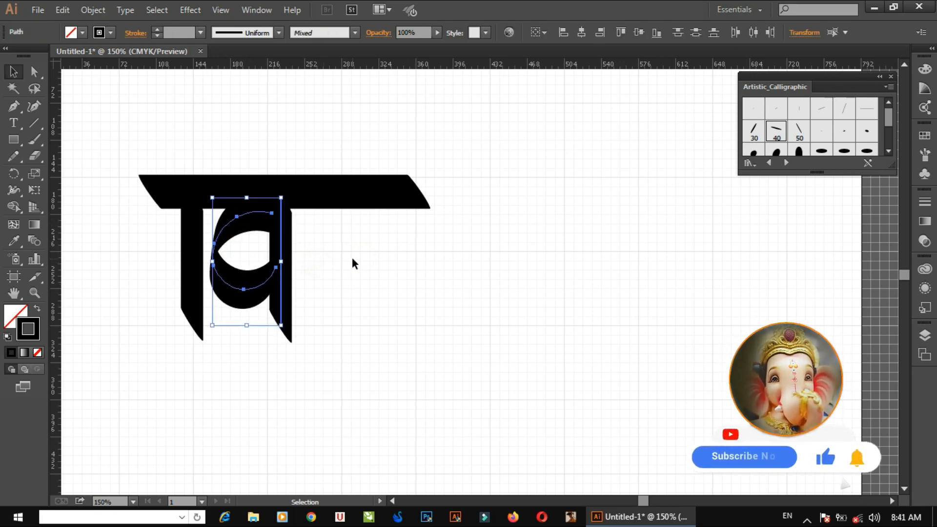
{"action": "key", "text": "Down"}
{"action": "key", "text": "Left"}
{"action": "key", "text": "Left"}
{"action": "key", "text": "Left"}
{"action": "key", "text": "Left"}
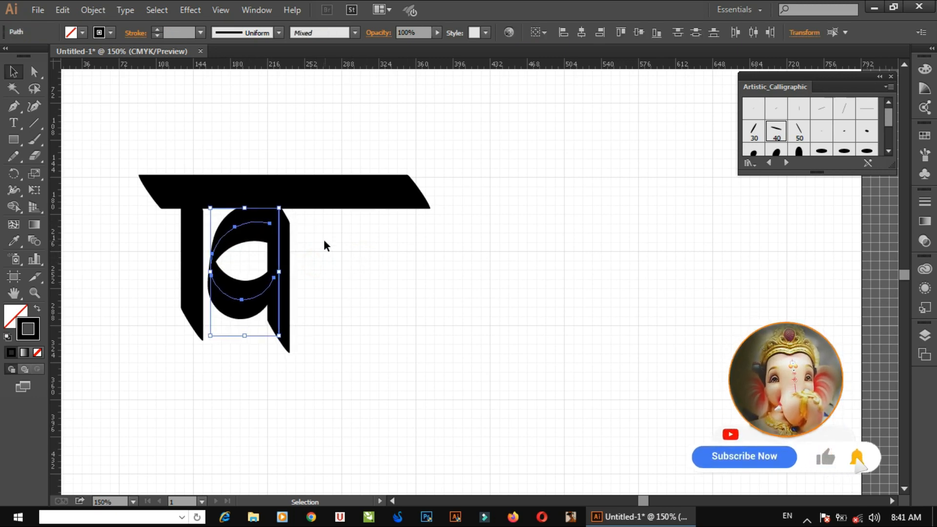
{"action": "left_click", "coordinate": [334, 249]}
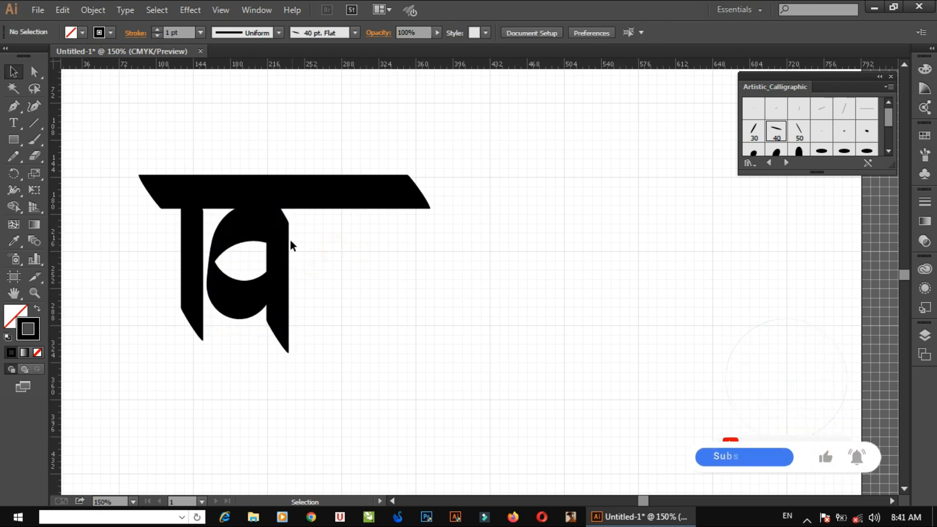
- Nudge only the bowl down until its top clears the lower edge of the headline bar
{"action": "left_click", "coordinate": [231, 288]}
{"action": "key", "text": "Down"}
{"action": "key", "text": "Down"}
{"action": "key", "text": "Down"}
{"action": "key", "text": "Down"}
{"action": "key", "text": "Down"}
{"action": "key", "text": "Down"}
{"action": "key", "text": "Down"}
{"action": "key", "text": "Down"}
{"action": "key", "text": "Down"}
{"action": "key", "text": "Down"}
{"action": "key", "text": "Down"}
{"action": "key", "text": "Down"}
{"action": "key", "text": "Down"}
{"action": "key", "text": "Down"}
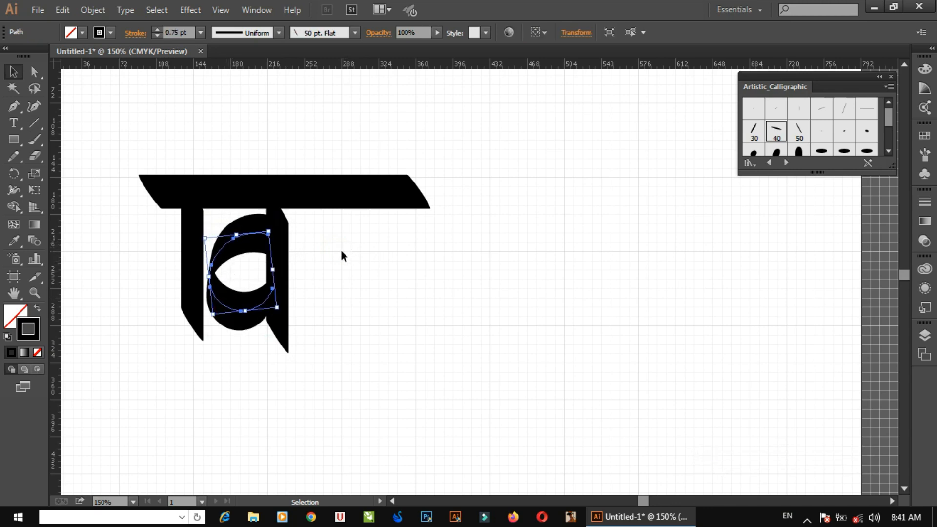
{"action": "left_click", "coordinate": [341, 250]}
- Raise the right stem so its slanted top tucks behind the headline bar, and nudge the bowl slightly lower
{"action": "left_click", "coordinate": [287, 221]}
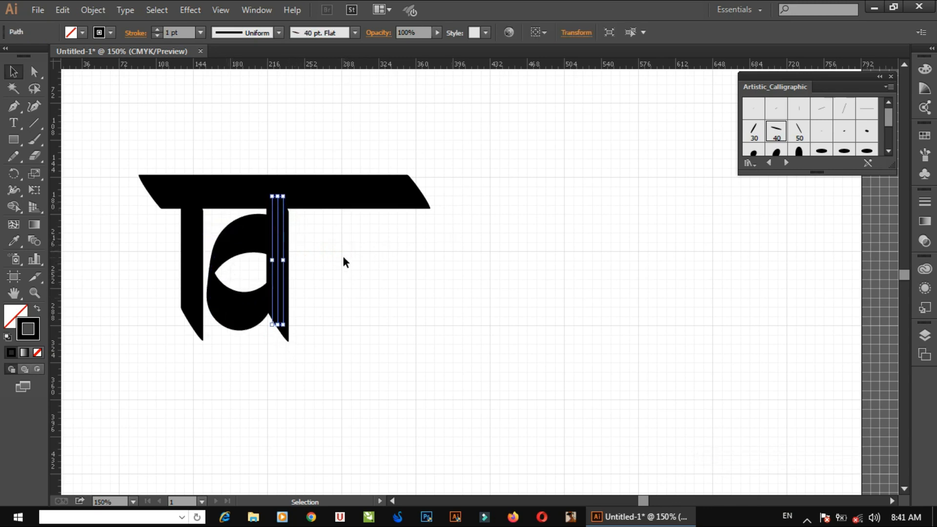
{"action": "left_click", "coordinate": [328, 261]}
{"action": "left_click", "coordinate": [232, 312]}
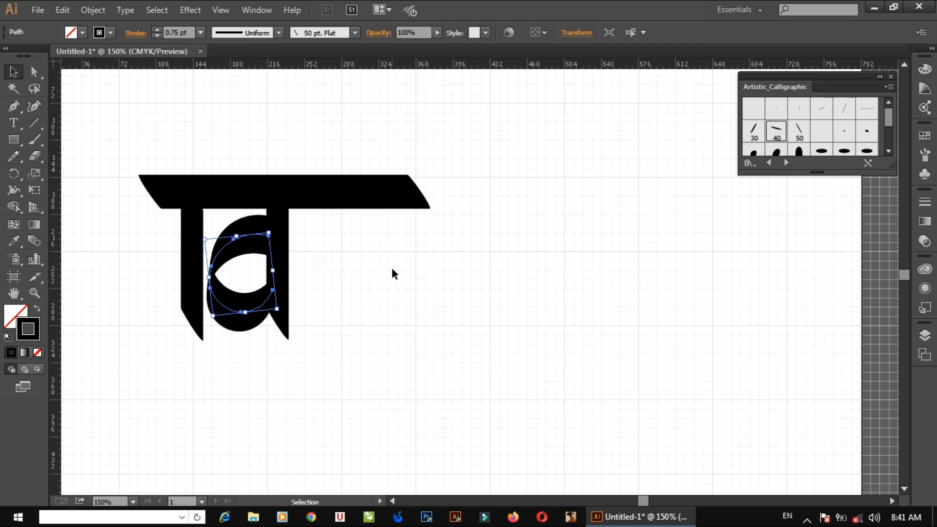
{"action": "left_click", "coordinate": [391, 265]}
- Lengthen the right stem from its lower end so it ends slightly below the left stem
{"action": "left_click", "coordinate": [281, 312]}
{"action": "left_click_drag", "start_coordinate": [282, 313], "coordinate": [278, 326]}
{"action": "left_click", "coordinate": [337, 308]}
- Extend the headline bar far to the right to make room for more letters
{"action": "left_click_drag", "start_coordinate": [324, 295], "coordinate": [393, 314]}
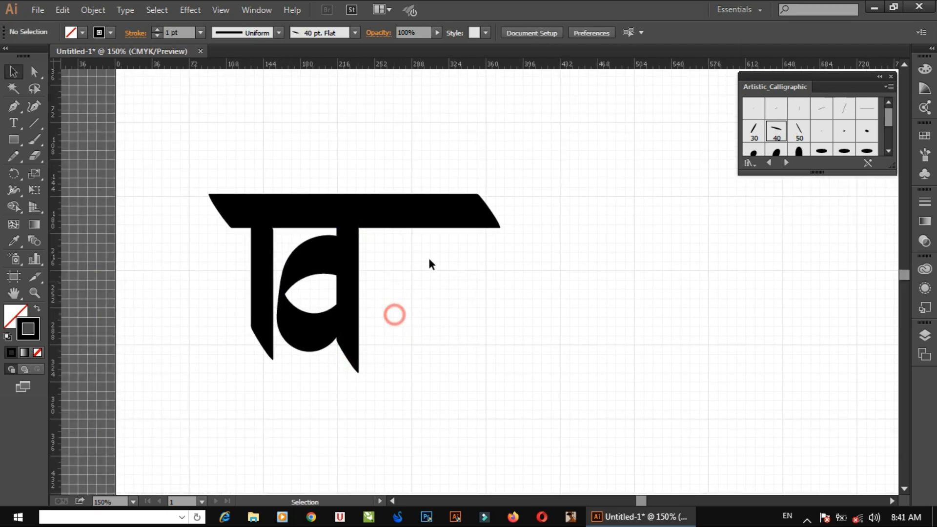
{"action": "left_click", "coordinate": [429, 212]}
{"action": "left_click_drag", "start_coordinate": [490, 211], "coordinate": [688, 212]}
{"action": "left_click", "coordinate": [525, 273]}
- Paint an S-curved letter with a rounded loop hanging from the headline bar beside the right stem, using the 40 pt. Flat brush and redoing unsatisfactory strokes
{"action": "key", "text": "b"}
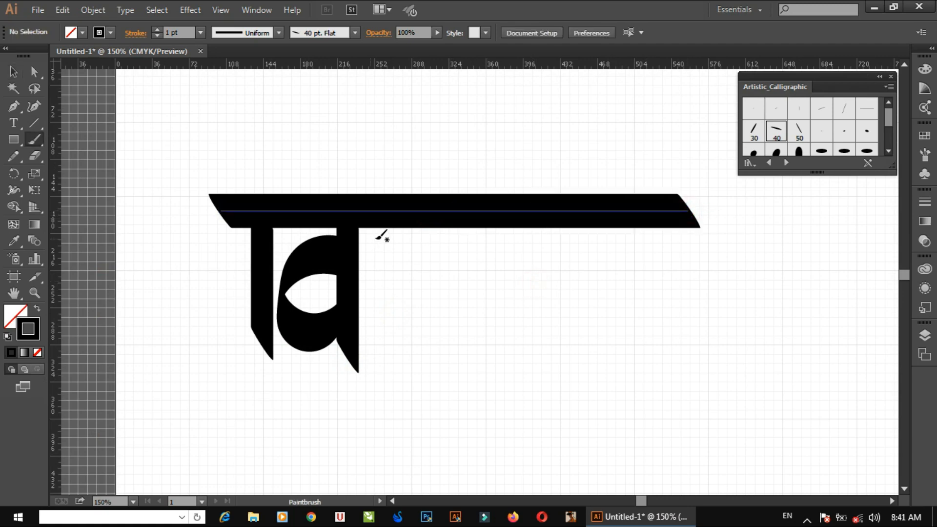
{"action": "left_click_drag", "start_coordinate": [412, 292], "coordinate": [331, 254]}
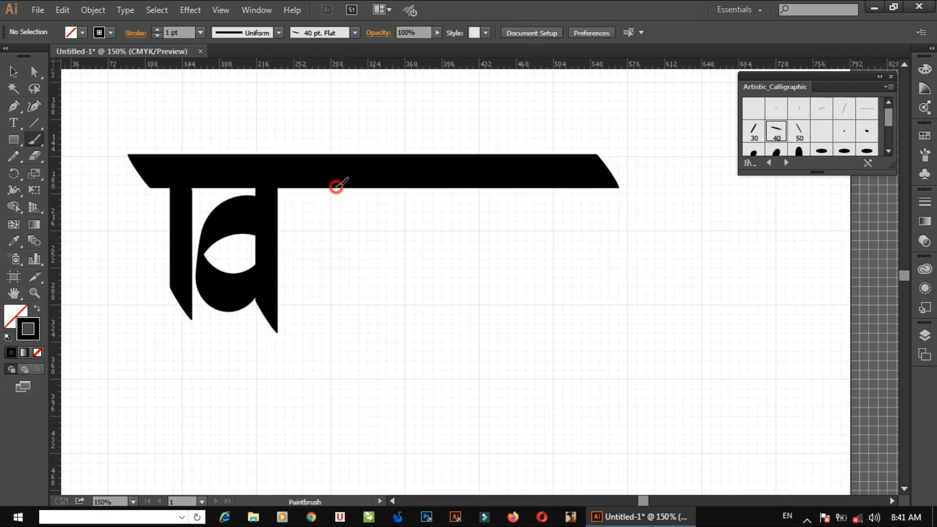
{"action": "mouse_move", "coordinate": [336, 186]}
{"action": "left_mouse_down"}
{"action": "mouse_move", "coordinate": [415, 270]}
{"action": "mouse_move", "coordinate": [354, 221]}
{"action": "mouse_move", "coordinate": [317, 325]}
{"action": "mouse_move", "coordinate": [368, 256]}
{"action": "left_mouse_up"}
{"action": "key", "text": "ctrl+z"}
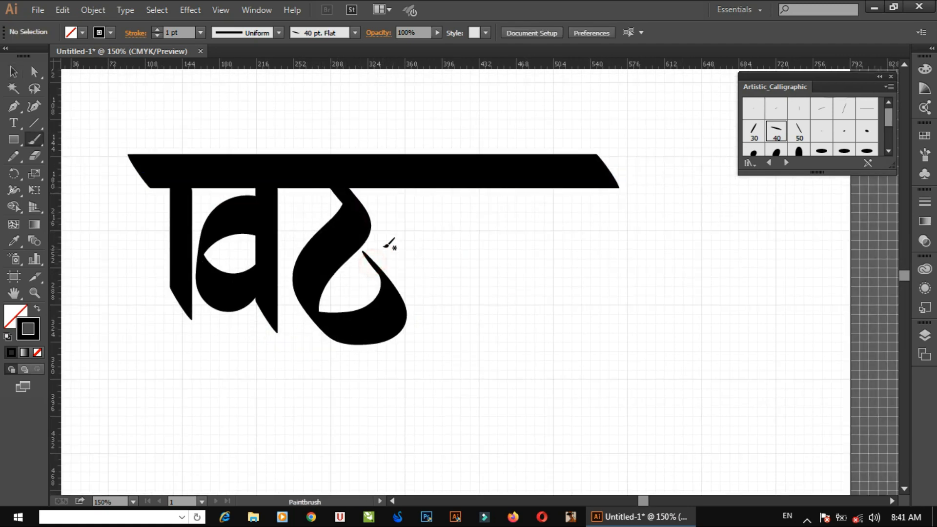
{"action": "key", "text": "ctrl+z"}
{"action": "key", "text": "ctrl+shift+z"}
{"action": "key", "text": "ctrl+z"}
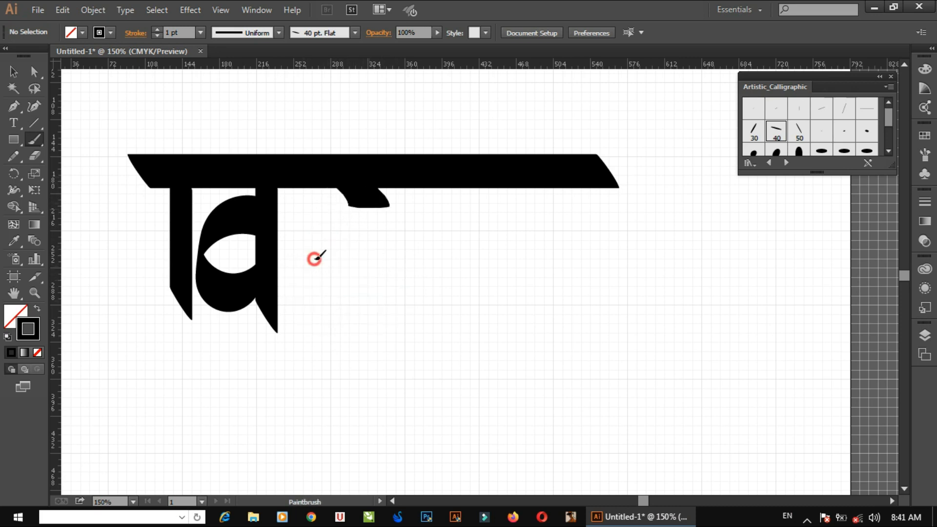
{"action": "key", "text": "ctrl+shift+z"}
{"action": "key", "text": "ctrl+z"}
{"action": "mouse_move", "coordinate": [342, 188]}
{"action": "left_mouse_down"}
{"action": "mouse_move", "coordinate": [320, 316]}
{"action": "mouse_move", "coordinate": [367, 252]}
{"action": "left_mouse_up"}
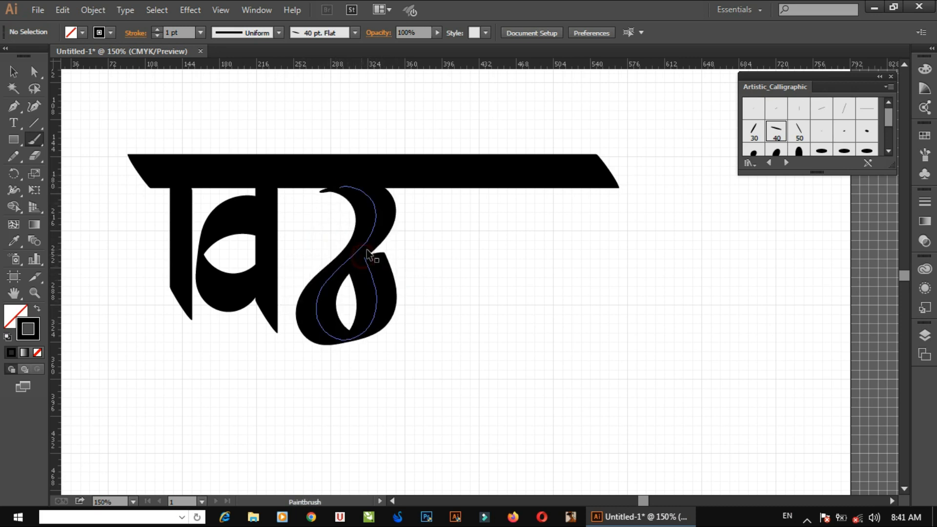
{"action": "key", "text": "ctrl+z"}
{"action": "left_click_drag", "start_coordinate": [344, 170], "coordinate": [385, 222]}
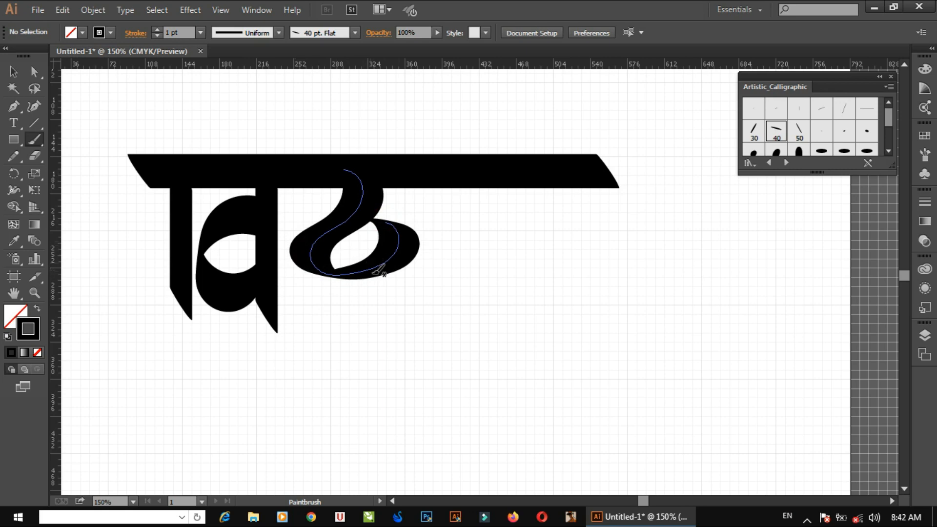
- Try repeatedly to paint a second looped stroke descending from the bottom of the curved letter
{"action": "mouse_move", "coordinate": [374, 278]}
{"action": "left_mouse_down"}
{"action": "mouse_move", "coordinate": [393, 389]}
{"action": "mouse_move", "coordinate": [375, 349]}
{"action": "left_mouse_up"}
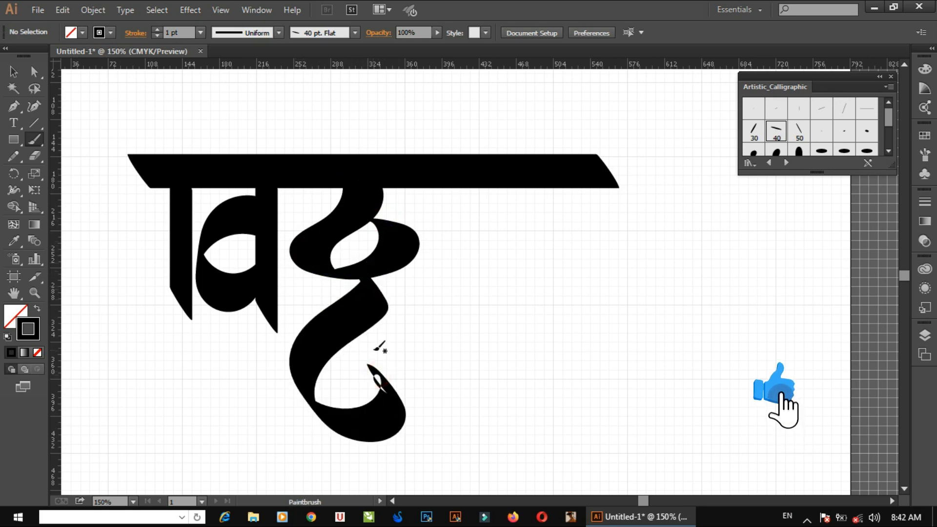
{"action": "key", "text": "ctrl+z"}
{"action": "left_click_drag", "start_coordinate": [379, 282], "coordinate": [398, 334]}
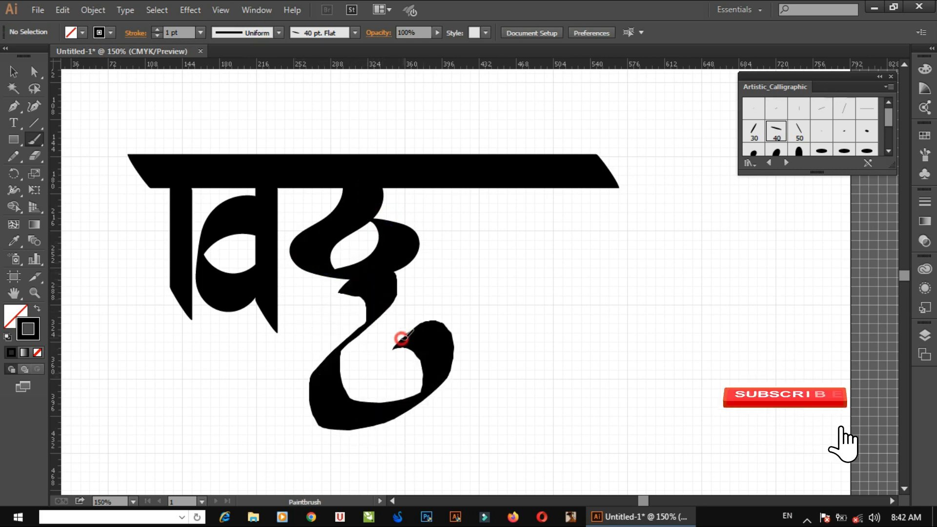
{"action": "key", "text": "ctrl+z"}
{"action": "mouse_move", "coordinate": [345, 289]}
{"action": "left_mouse_down"}
{"action": "mouse_move", "coordinate": [308, 362]}
{"action": "mouse_move", "coordinate": [363, 349]}
{"action": "left_mouse_up"}
{"action": "key", "text": "v"}
{"action": "key", "text": "ctrl+z"}
{"action": "key", "text": "b"}
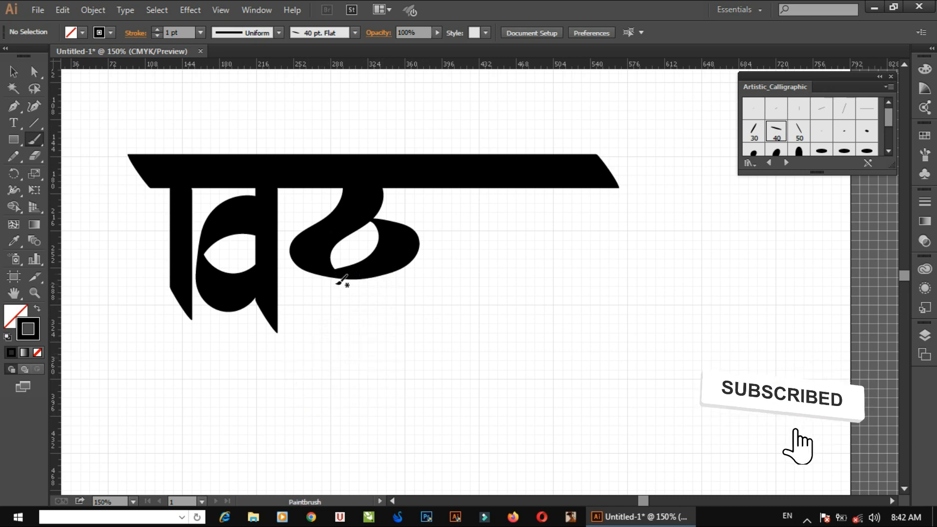
{"action": "mouse_move", "coordinate": [341, 280]}
{"action": "left_mouse_down"}
{"action": "mouse_move", "coordinate": [257, 372]}
{"action": "mouse_move", "coordinate": [363, 349]}
{"action": "left_mouse_up"}
{"action": "key", "text": "ctrl+z"}
{"action": "mouse_move", "coordinate": [351, 281]}
{"action": "left_mouse_down"}
{"action": "mouse_move", "coordinate": [370, 328]}
{"action": "mouse_move", "coordinate": [375, 312]}
{"action": "left_mouse_up"}
{"action": "key", "text": "ctrl+z"}
{"action": "mouse_move", "coordinate": [346, 278]}
{"action": "left_mouse_down"}
{"action": "mouse_move", "coordinate": [360, 356]}
{"action": "mouse_move", "coordinate": [381, 342]}
{"action": "mouse_move", "coordinate": [318, 424]}
{"action": "mouse_move", "coordinate": [359, 358]}
{"action": "left_mouse_up"}
{"action": "key", "text": "ctrl+z"}
{"action": "key", "text": "ctrl+z"}
{"action": "key", "text": "ctrl+z"}
{"action": "mouse_move", "coordinate": [341, 278]}
{"action": "left_mouse_down"}
{"action": "mouse_move", "coordinate": [368, 356]}
{"action": "mouse_move", "coordinate": [378, 344]}
{"action": "left_mouse_up"}
{"action": "key", "text": "ctrl+z"}
{"action": "left_click_drag", "start_coordinate": [341, 281], "coordinate": [387, 372]}
{"action": "key", "text": "ctrl+z"}
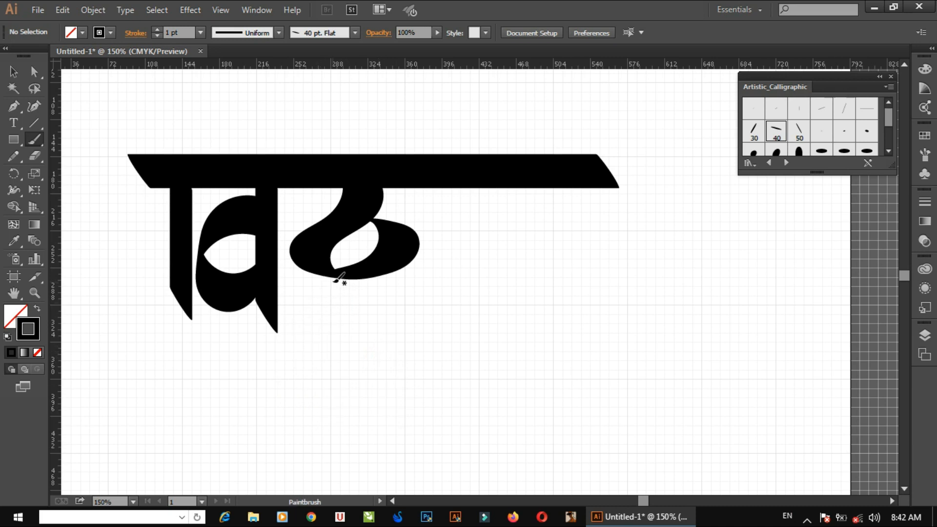
{"action": "left_click_drag", "start_coordinate": [335, 278], "coordinate": [377, 371]}
{"action": "key", "text": "ctrl+z"}
- Paint a second looped stroke below the curved letter's loop and shift it slightly right to join cleanly
{"action": "mouse_move", "coordinate": [326, 271]}
{"action": "left_mouse_down"}
{"action": "mouse_move", "coordinate": [324, 361]}
{"action": "mouse_move", "coordinate": [390, 310]}
{"action": "left_mouse_up"}
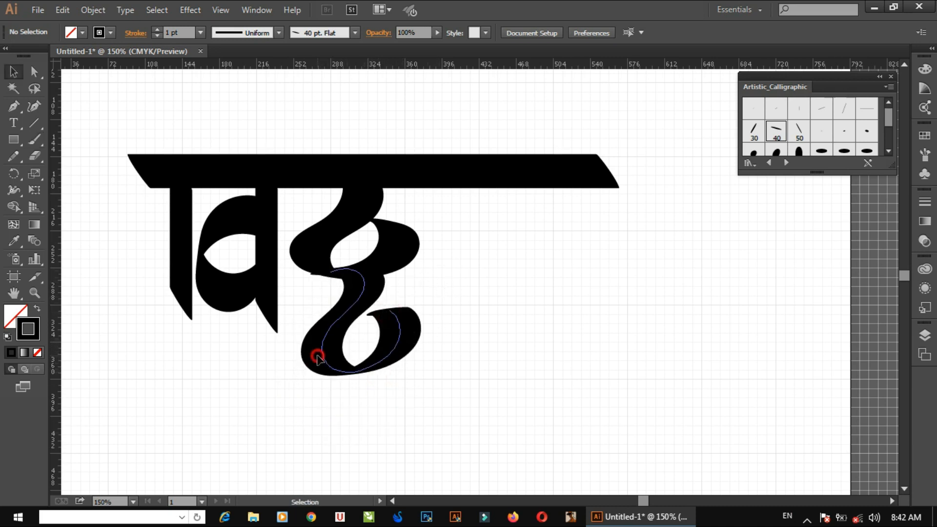
{"action": "left_click", "coordinate": [317, 356]}
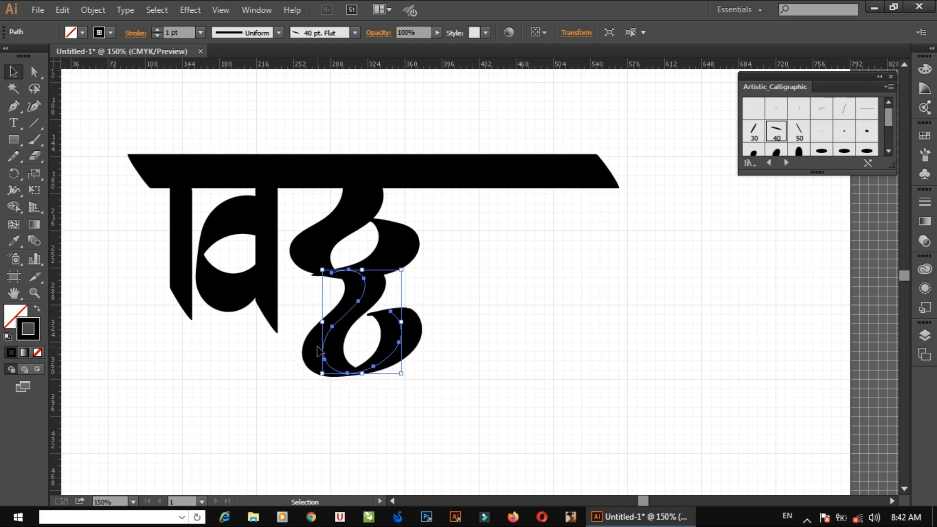
{"action": "left_click_drag", "start_coordinate": [318, 351], "coordinate": [325, 352]}
{"action": "left_click", "coordinate": [469, 329]}
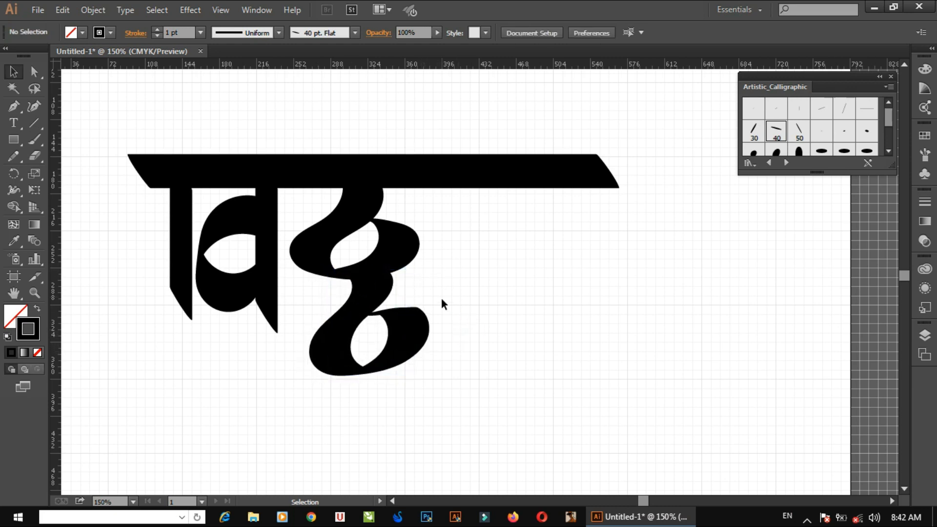
- Select both strokes of the curved letter and nudge them left, closer to the right stem
{"action": "left_click_drag", "start_coordinate": [410, 324], "coordinate": [393, 324]}
{"action": "left_click", "coordinate": [361, 332]}
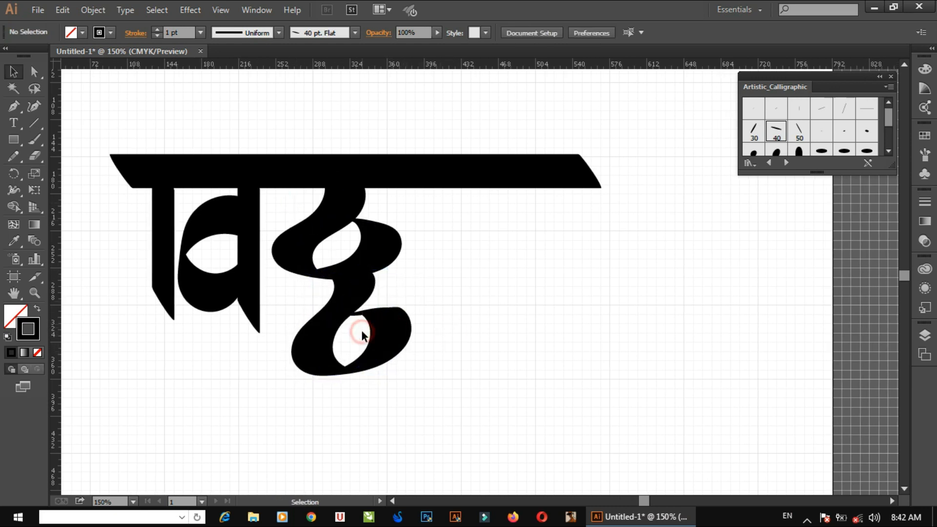
{"action": "left_click", "coordinate": [387, 376]}
{"action": "key", "text": "Left"}
{"action": "key", "text": "Left"}
{"action": "key", "text": "Left"}
{"action": "key", "text": "Left"}
{"action": "key", "text": "Left"}
{"action": "key", "text": "Left"}
{"action": "key", "text": "Left"}
{"action": "key", "text": "Left"}
{"action": "key", "text": "Left"}
{"action": "key", "text": "Left"}
{"action": "key", "text": "Left"}
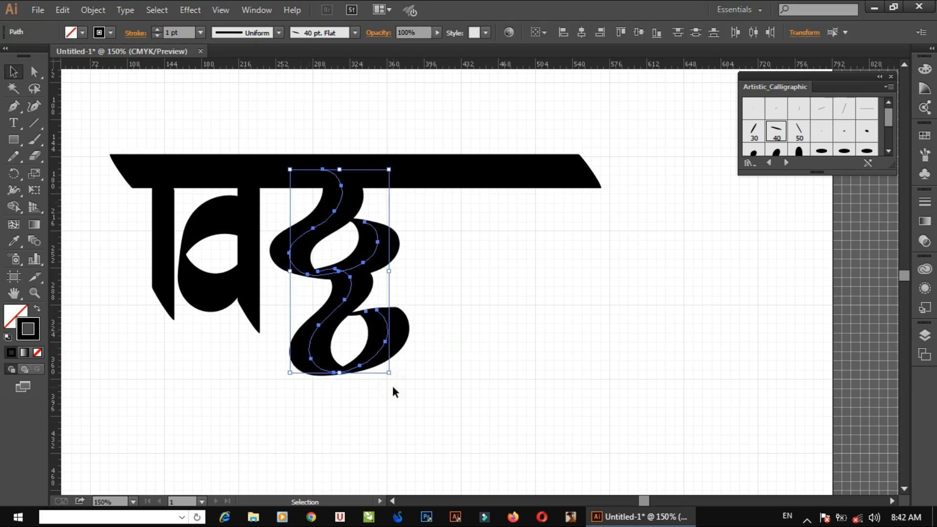
{"action": "left_click", "coordinate": [525, 318]}
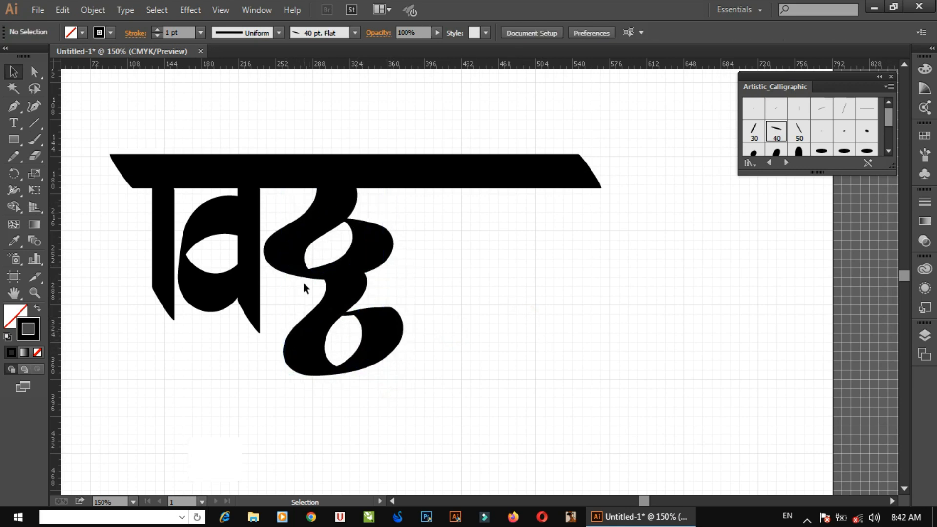
- Try to reshape the upper tip of the lower loop by moving its anchor points
{"action": "left_click", "coordinate": [382, 350]}
{"action": "left_click", "coordinate": [373, 310]}
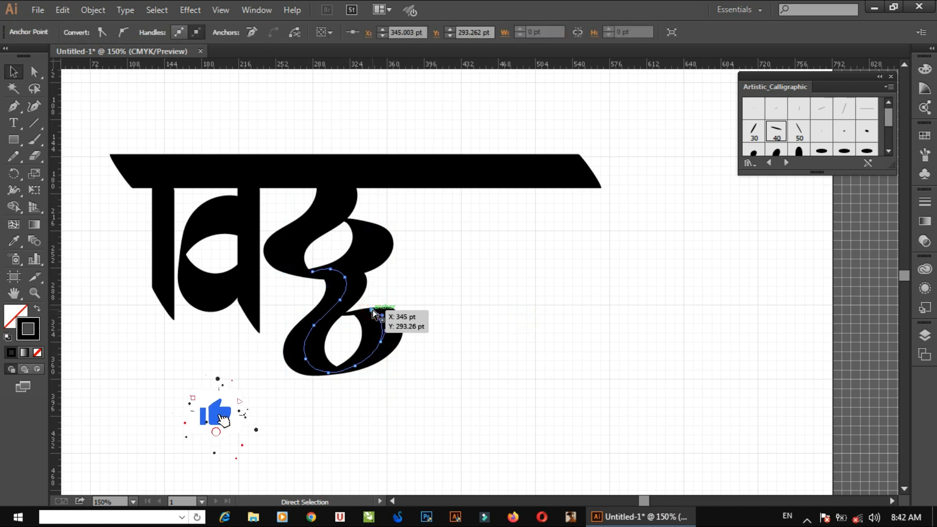
{"action": "left_click_drag", "start_coordinate": [373, 310], "coordinate": [370, 304]}
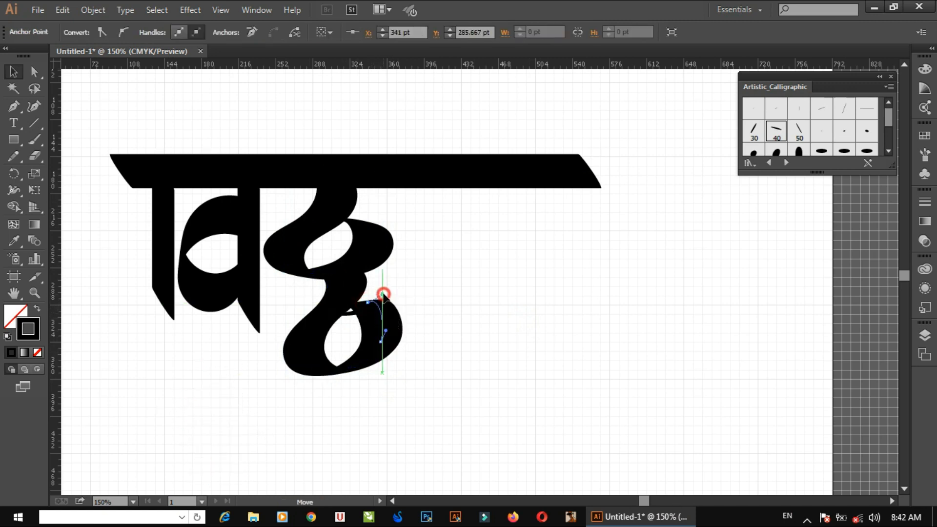
{"action": "key", "text": "ctrl+z"}
{"action": "key", "text": "ctrl+z"}
{"action": "key", "text": "ctrl+z"}
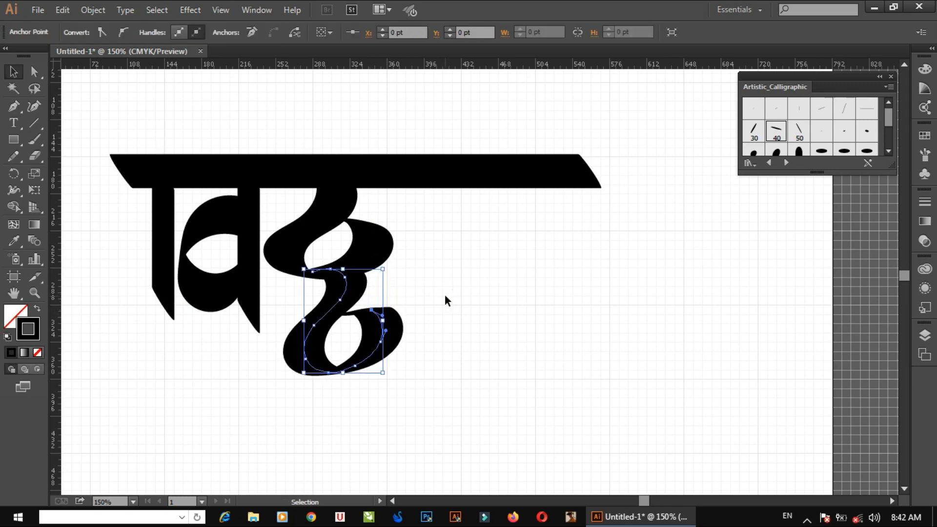
- Nudge both strokes of the curved letter slightly right to fine-tune the gap to the stem
{"action": "left_click", "coordinate": [444, 295]}
{"action": "left_click", "coordinate": [373, 273]}
{"action": "left_click", "coordinate": [415, 294]}
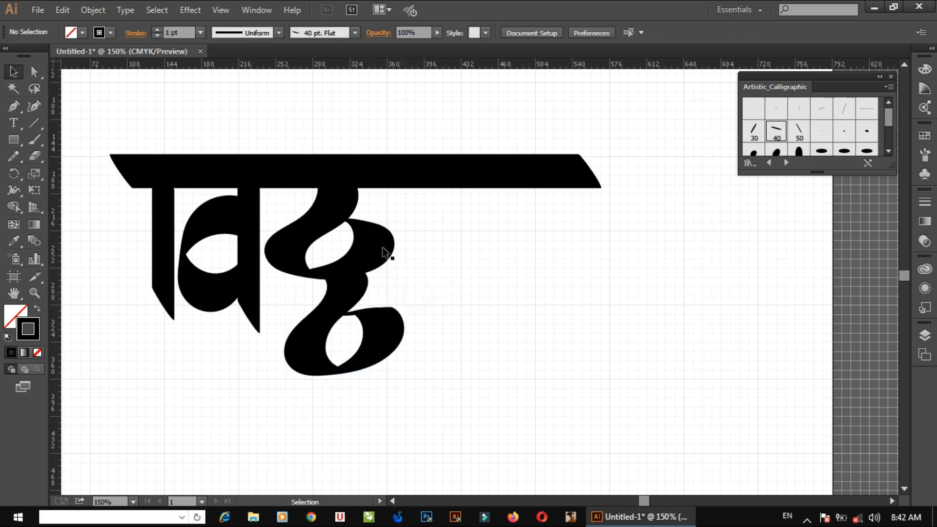
- Copy the left stem and place the duplicate under the headline bar, right of the curved letter
{"action": "left_click_drag", "start_coordinate": [429, 262], "coordinate": [423, 264]}
{"action": "left_click", "coordinate": [169, 263]}
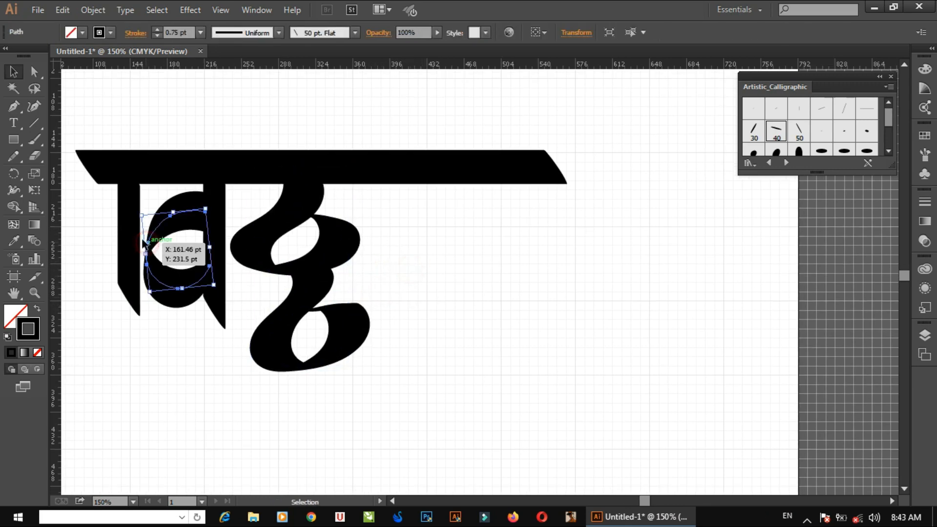
{"action": "key", "text": "a"}
{"action": "left_click", "coordinate": [129, 234]}
{"action": "left_click", "coordinate": [413, 243]}
{"action": "key", "text": "ctrl+v"}
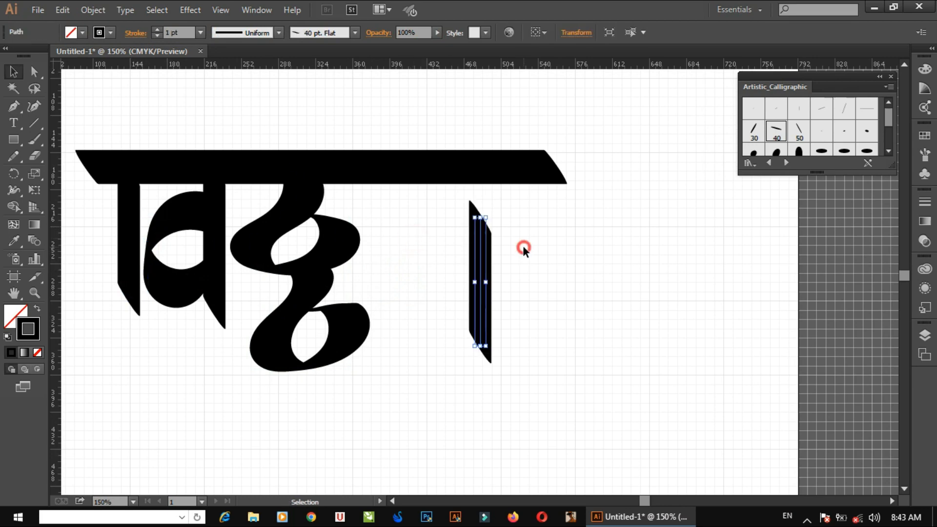
{"action": "mouse_move", "coordinate": [481, 265]}
{"action": "left_mouse_down"}
{"action": "mouse_move", "coordinate": [485, 215]}
{"action": "mouse_move", "coordinate": [472, 235]}
{"action": "left_mouse_up"}
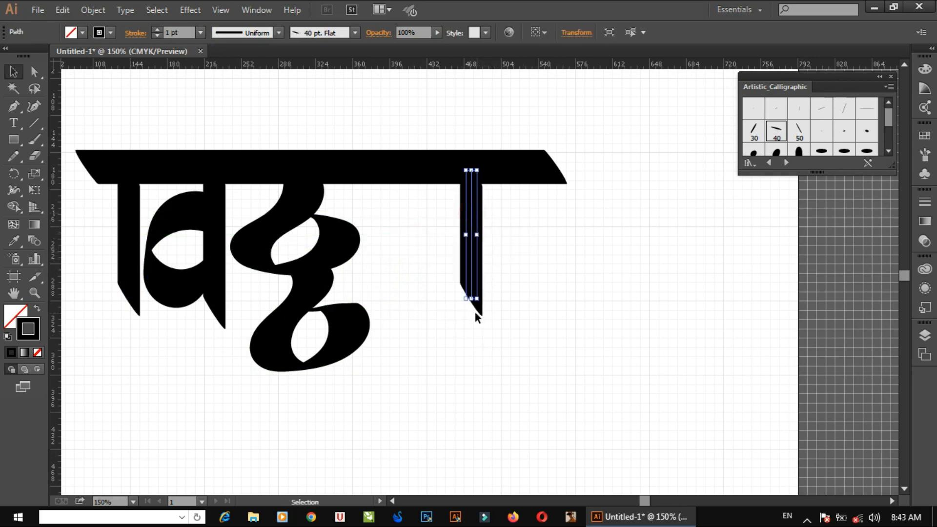
- Shorten the duplicated stem from its lower end to a short stub below the headline bar
{"action": "left_click_drag", "start_coordinate": [472, 299], "coordinate": [473, 229]}
{"action": "left_click", "coordinate": [513, 252]}
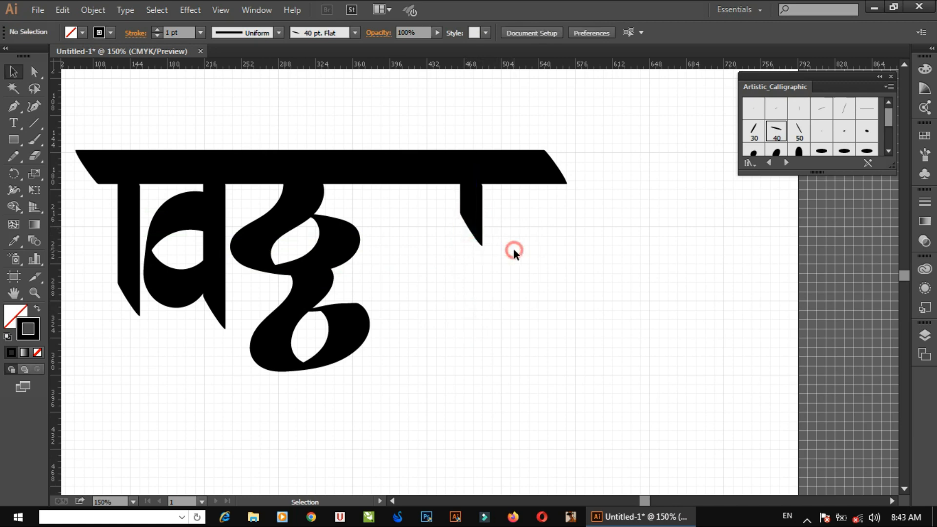
{"action": "left_click", "coordinate": [476, 215]}
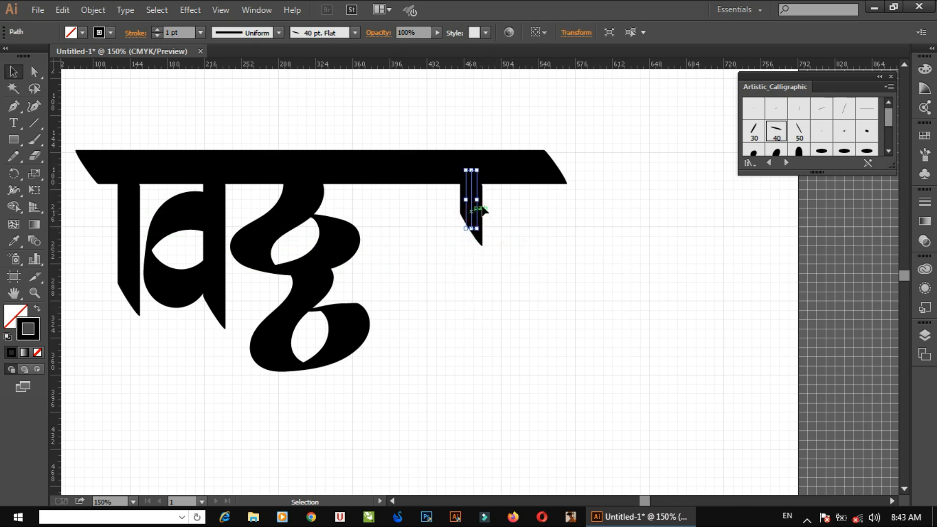
{"action": "left_click", "coordinate": [522, 210]}
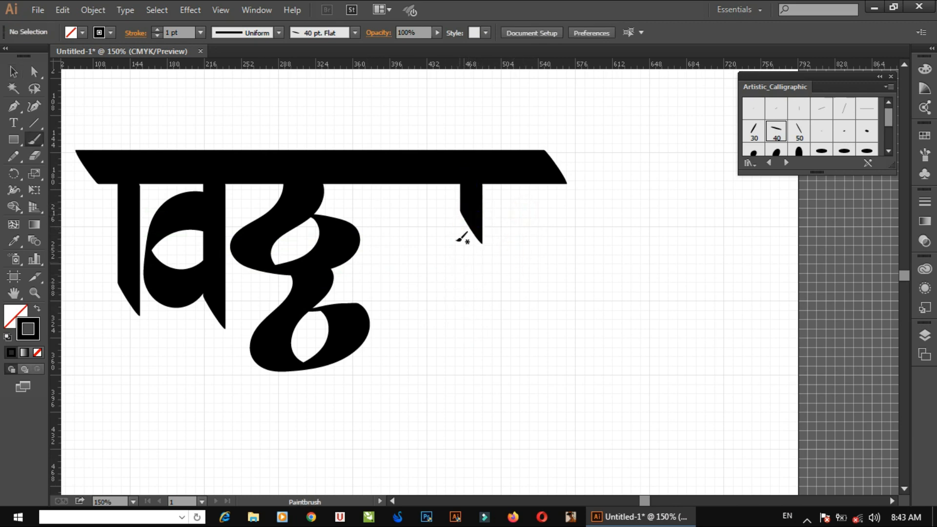
- Try several curved hook strokes starting from the short stub under the headline bar
{"action": "left_click_drag", "start_coordinate": [468, 246], "coordinate": [513, 290]}
{"action": "key", "text": "ctrl+z"}
{"action": "mouse_move", "coordinate": [467, 247]}
{"action": "left_mouse_down"}
{"action": "mouse_move", "coordinate": [547, 195]}
{"action": "mouse_move", "coordinate": [524, 287]}
{"action": "mouse_move", "coordinate": [485, 222]}
{"action": "mouse_move", "coordinate": [499, 309]}
{"action": "mouse_move", "coordinate": [539, 293]}
{"action": "mouse_move", "coordinate": [544, 307]}
{"action": "mouse_move", "coordinate": [536, 288]}
{"action": "mouse_move", "coordinate": [505, 312]}
{"action": "mouse_move", "coordinate": [485, 215]}
{"action": "mouse_move", "coordinate": [503, 313]}
{"action": "mouse_move", "coordinate": [488, 287]}
{"action": "left_mouse_up"}
{"action": "key", "text": "ctrl+z"}
{"action": "key", "text": "ctrl+z"}
{"action": "key", "text": "ctrl+z"}
{"action": "key", "text": "ctrl+z"}
{"action": "key", "text": "ctrl+z"}
{"action": "key", "text": "ctrl+z"}
{"action": "key", "text": "ctrl+z"}
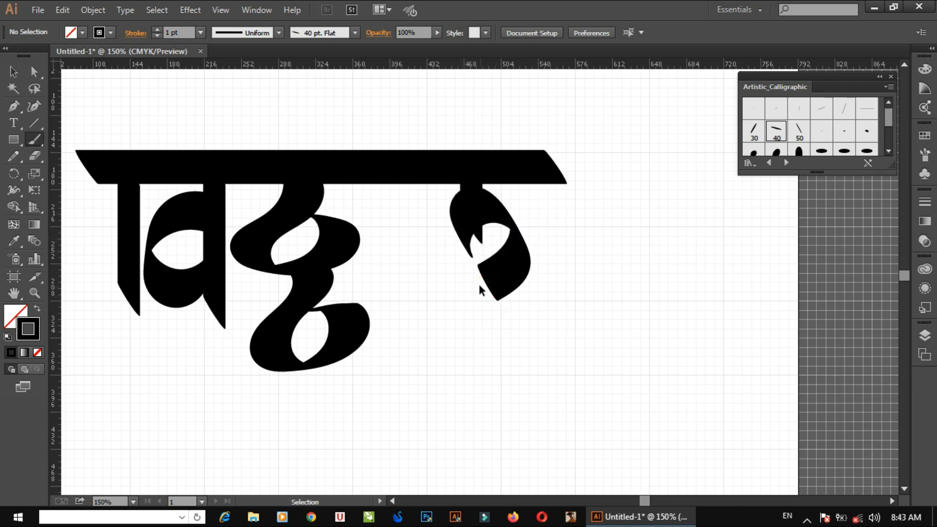
{"action": "key", "text": "ctrl+z"}
{"action": "mouse_move", "coordinate": [454, 244]}
{"action": "left_mouse_down"}
{"action": "mouse_move", "coordinate": [493, 216]}
{"action": "mouse_move", "coordinate": [502, 306]}
{"action": "mouse_move", "coordinate": [529, 212]}
{"action": "mouse_move", "coordinate": [518, 299]}
{"action": "left_mouse_up"}
{"action": "key", "text": "ctrl+z"}
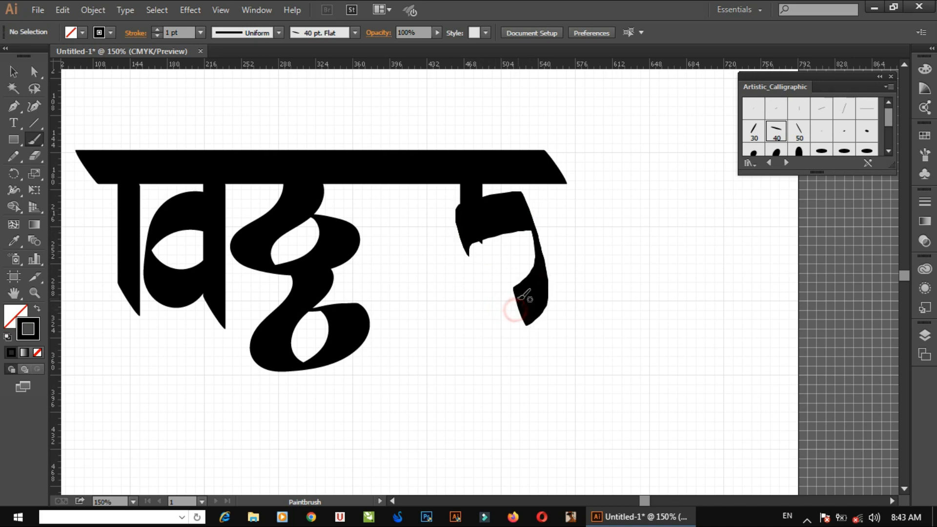
{"action": "key", "text": "ctrl+z"}
- Try a narrower hook over the stub with a large outer sweep curving beneath it
{"action": "left_click_drag", "start_coordinate": [463, 214], "coordinate": [508, 298]}
{"action": "left_click_drag", "start_coordinate": [468, 254], "coordinate": [600, 318]}
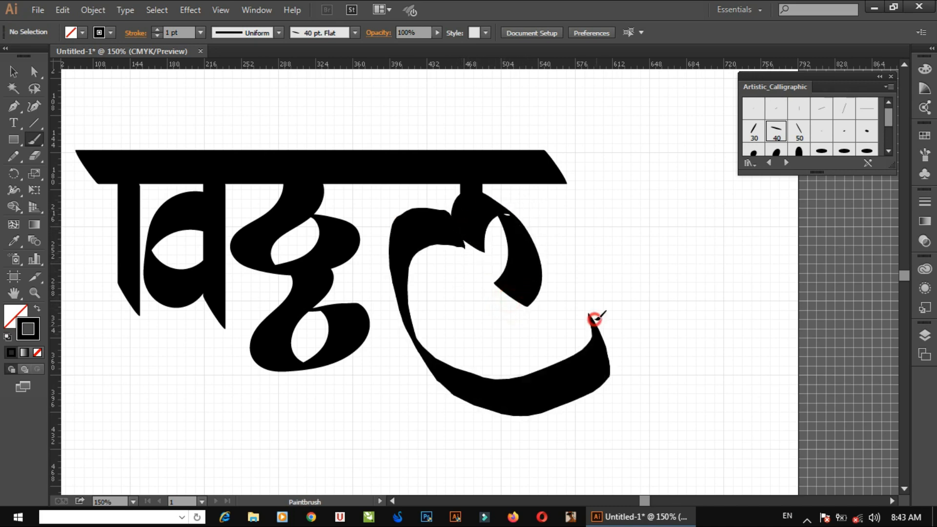
{"action": "key", "text": "ctrl+z"}
- Split the narrow hook stroke with the Scissors tool and delete both pieces
{"action": "key", "text": "c"}
{"action": "left_click", "coordinate": [507, 213]}
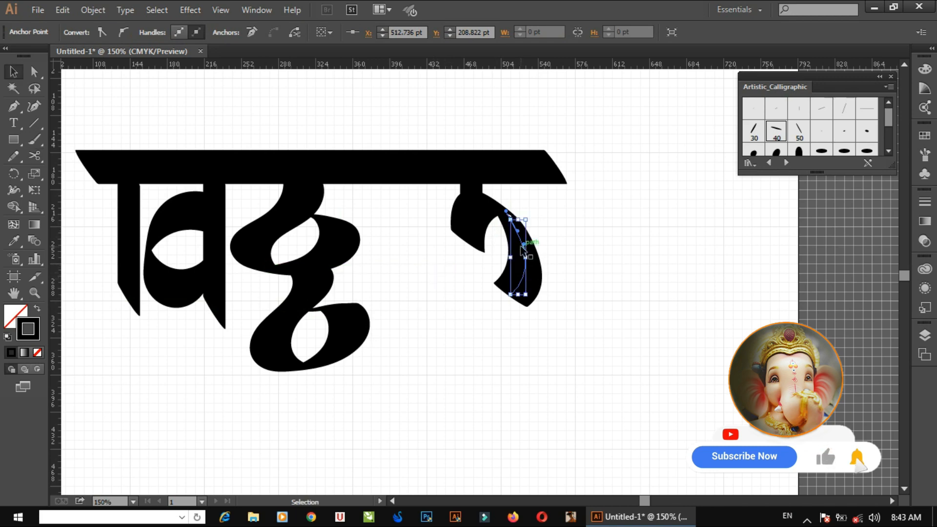
{"action": "left_click", "coordinate": [569, 223]}
{"action": "left_click", "coordinate": [485, 210]}
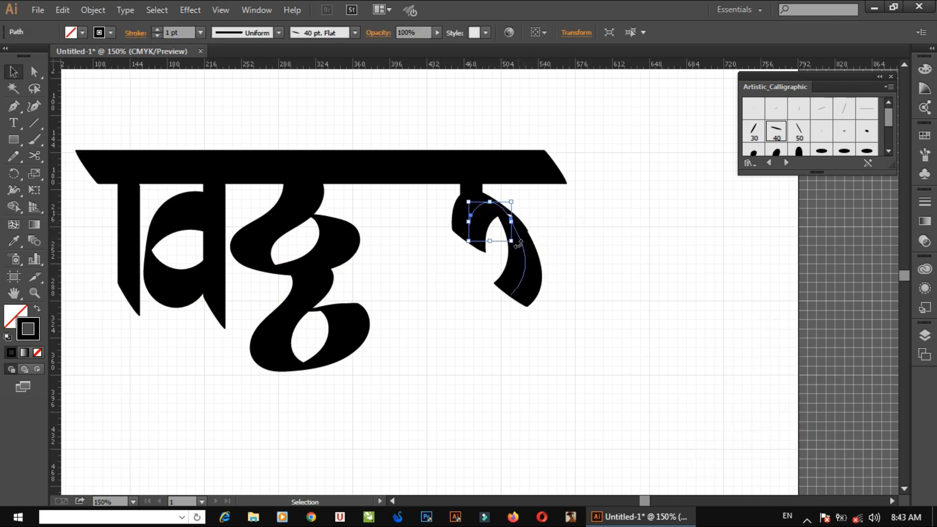
{"action": "key", "text": "Delete"}
{"action": "left_click", "coordinate": [516, 289]}
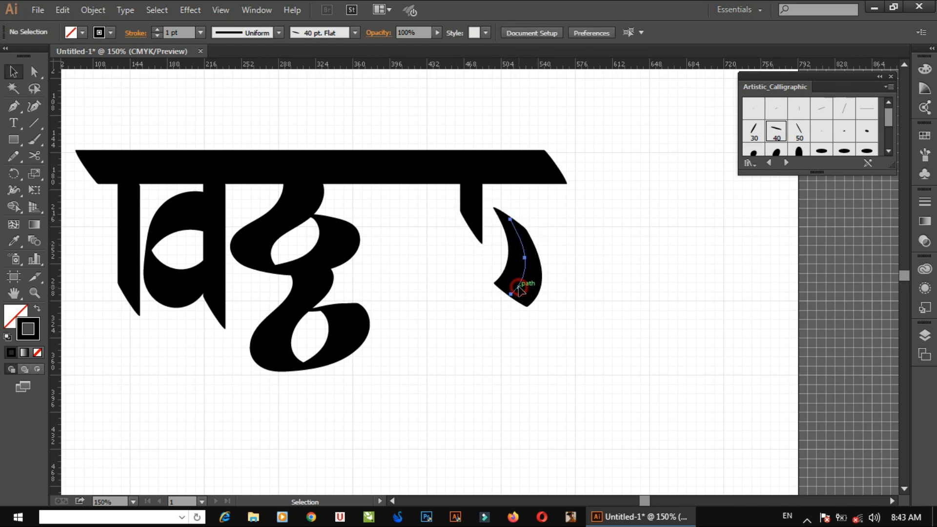
{"action": "key", "text": "Delete"}
- Try a wider hook curving right from the stub and back down beneath it
{"action": "left_click_drag", "start_coordinate": [486, 215], "coordinate": [508, 324]}
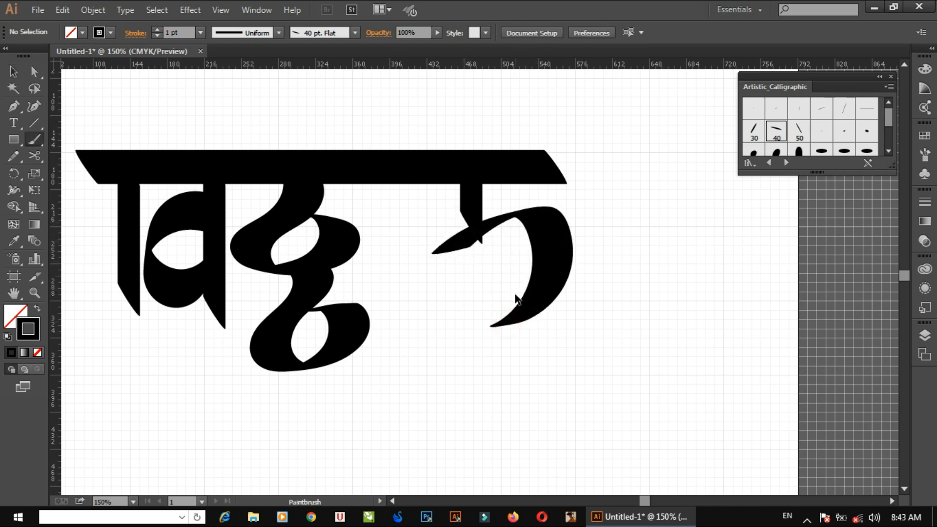
{"action": "key", "text": "ctrl+z"}
{"action": "left_click_drag", "start_coordinate": [485, 210], "coordinate": [477, 314]}
{"action": "key", "text": "ctrl+z"}
{"action": "mouse_move", "coordinate": [442, 239]}
{"action": "left_mouse_down"}
{"action": "mouse_move", "coordinate": [512, 217]}
{"action": "mouse_move", "coordinate": [477, 278]}
{"action": "left_mouse_up"}
{"action": "key", "text": "ctrl+z"}
{"action": "key", "text": "ctrl+z"}
- Try further hook shapes, starting with a short upstroke beside the stub's slanted tip
{"action": "left_click_drag", "start_coordinate": [483, 236], "coordinate": [443, 235]}
{"action": "left_click_drag", "start_coordinate": [483, 205], "coordinate": [486, 324]}
{"action": "key", "text": "ctrl+z"}
{"action": "key", "text": "ctrl+z"}
{"action": "left_click_drag", "start_coordinate": [490, 237], "coordinate": [455, 250]}
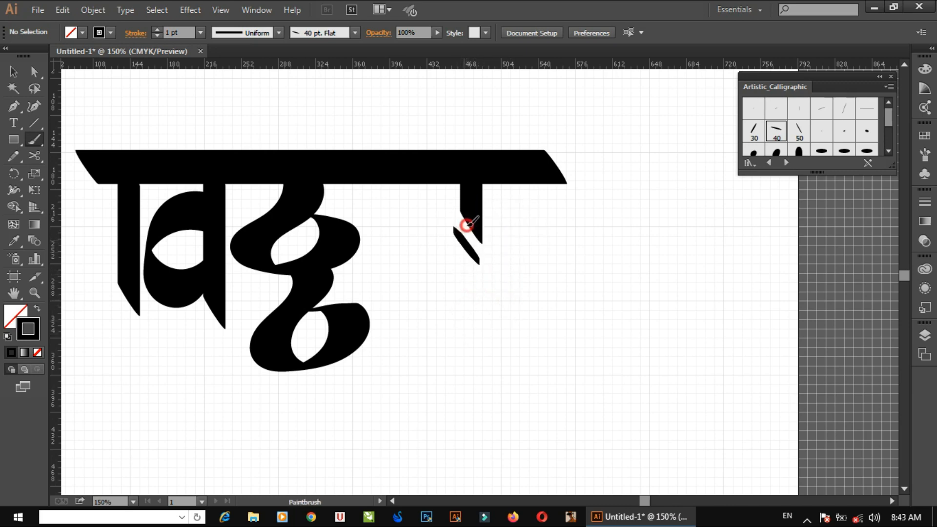
{"action": "left_click_drag", "start_coordinate": [483, 202], "coordinate": [498, 289]}
{"action": "key", "text": "ctrl+z"}
{"action": "left_click_drag", "start_coordinate": [483, 202], "coordinate": [508, 314]}
{"action": "key", "text": "ctrl+z"}
{"action": "key", "text": "ctrl+z"}
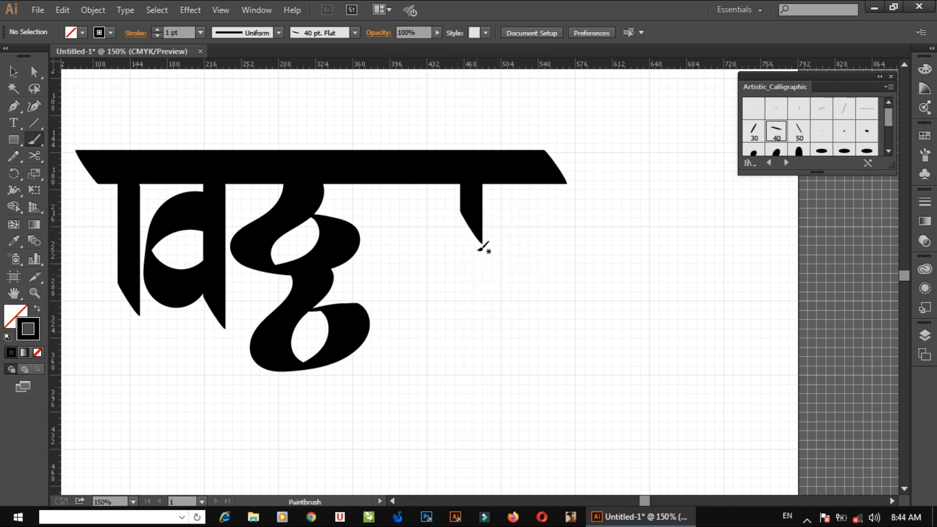
- Paint the last letter's inner hook, rising beside the stub, arching right and curving back down to a slanted end
{"action": "left_click_drag", "start_coordinate": [483, 205], "coordinate": [475, 292]}
{"action": "key", "text": "ctrl+z"}
{"action": "left_click_drag", "start_coordinate": [483, 203], "coordinate": [488, 327]}
{"action": "key", "text": "ctrl+z"}
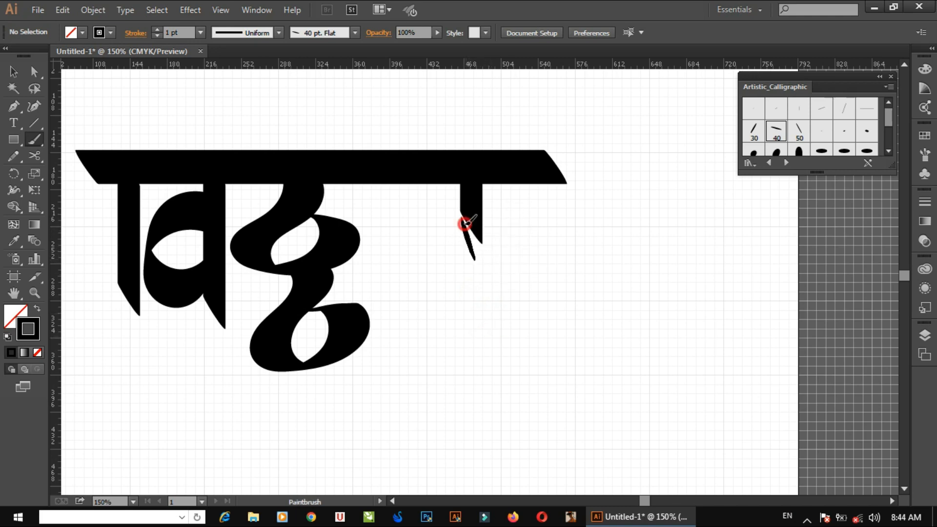
{"action": "left_click_drag", "start_coordinate": [466, 209], "coordinate": [512, 334]}
{"action": "key", "text": "ctrl+z"}
- Try long outer sweeps from the hook's start, looping left and underneath into a rising tail on the right
{"action": "mouse_move", "coordinate": [470, 239]}
{"action": "left_mouse_down"}
{"action": "mouse_move", "coordinate": [556, 252]}
{"action": "mouse_move", "coordinate": [503, 320]}
{"action": "mouse_move", "coordinate": [507, 289]}
{"action": "mouse_move", "coordinate": [466, 235]}
{"action": "mouse_move", "coordinate": [440, 373]}
{"action": "mouse_move", "coordinate": [579, 267]}
{"action": "left_mouse_up"}
{"action": "key", "text": "ctrl+z"}
{"action": "mouse_move", "coordinate": [466, 236]}
{"action": "left_mouse_down"}
{"action": "mouse_move", "coordinate": [418, 303]}
{"action": "mouse_move", "coordinate": [711, 251]}
{"action": "mouse_move", "coordinate": [493, 245]}
{"action": "mouse_move", "coordinate": [782, 222]}
{"action": "left_mouse_up"}
{"action": "key", "text": "ctrl+z"}
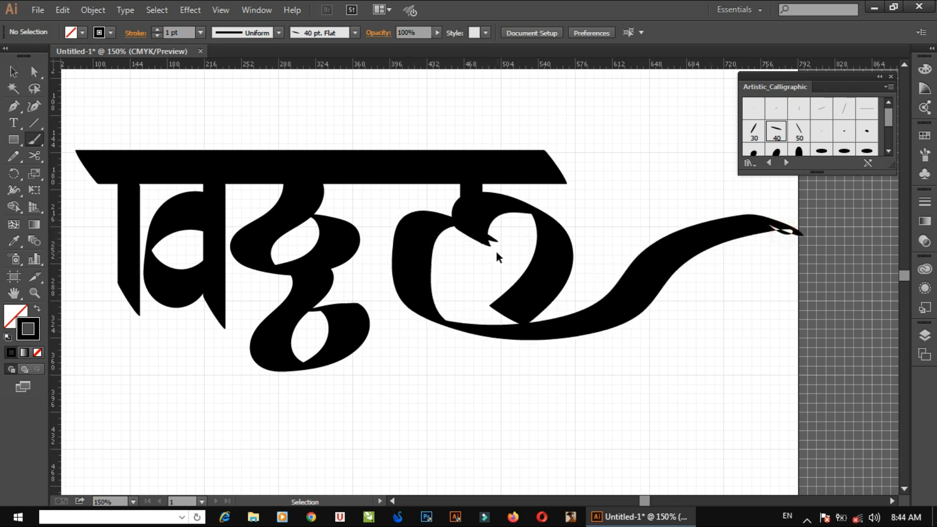
{"action": "key", "text": "ctrl+z"}
{"action": "mouse_move", "coordinate": [496, 255]}
{"action": "left_mouse_down"}
{"action": "mouse_move", "coordinate": [452, 311]}
{"action": "mouse_move", "coordinate": [736, 273]}
{"action": "left_mouse_up"}
{"action": "key", "text": "ctrl+z"}
{"action": "left_click_drag", "start_coordinate": [478, 234], "coordinate": [772, 246]}
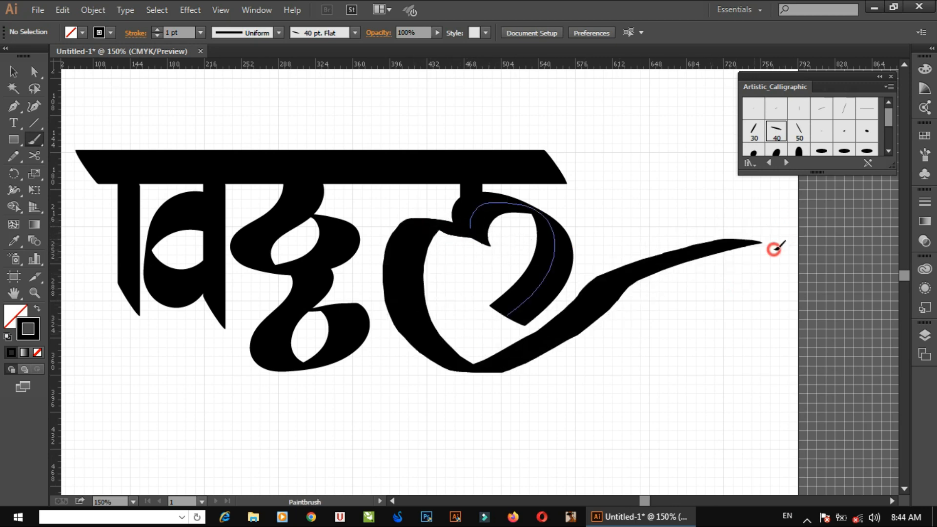
{"action": "key", "text": "ctrl+z"}
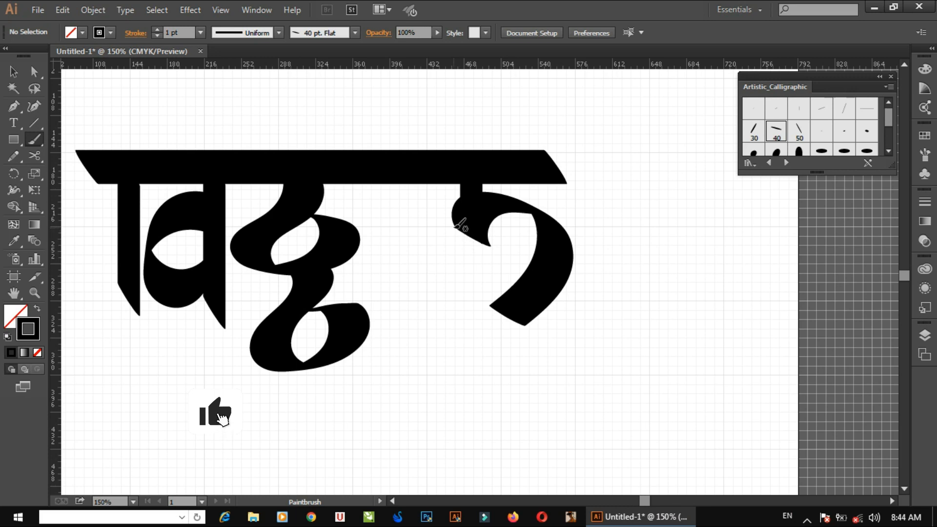
- Paint the last letter's outer sweep, looping left from the hook's start, passing beneath it and rising into a long right-hand tail
{"action": "mouse_move", "coordinate": [457, 228]}
{"action": "left_mouse_down"}
{"action": "mouse_move", "coordinate": [707, 290]}
{"action": "mouse_move", "coordinate": [761, 291]}
{"action": "left_mouse_up"}
{"action": "key", "text": "ctrl+z"}
{"action": "mouse_move", "coordinate": [464, 230]}
{"action": "left_mouse_down"}
{"action": "mouse_move", "coordinate": [463, 370]}
{"action": "mouse_move", "coordinate": [710, 273]}
{"action": "left_mouse_up"}
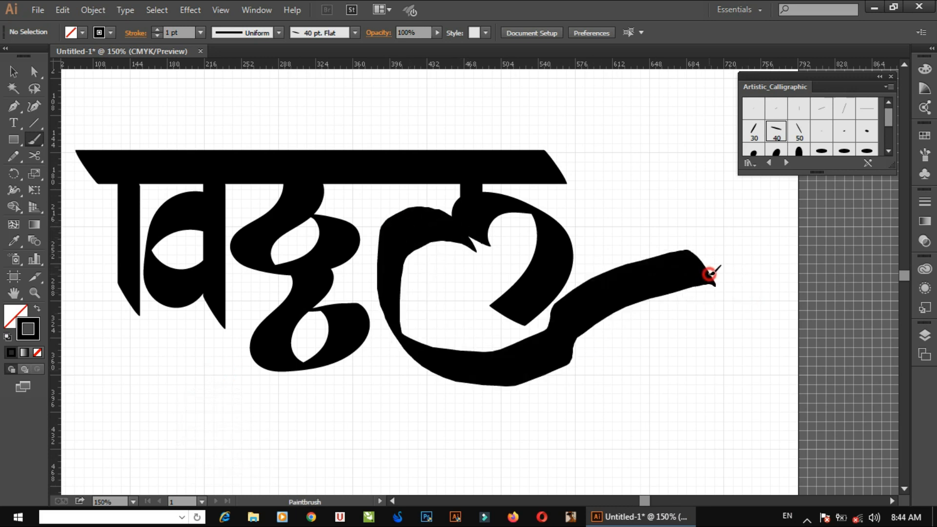
{"action": "key", "text": "ctrl+z"}
{"action": "left_click_drag", "start_coordinate": [475, 249], "coordinate": [727, 269]}
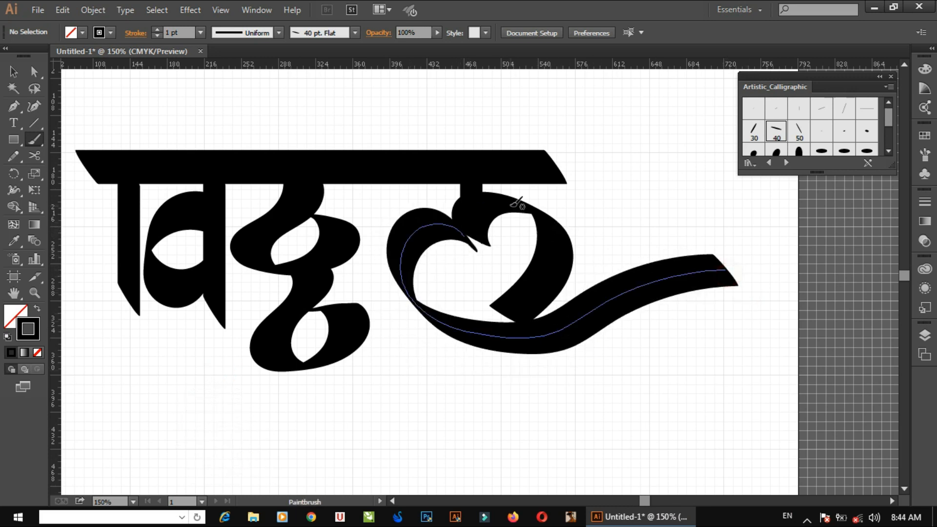
{"action": "key", "text": "ctrl+z"}
{"action": "mouse_move", "coordinate": [469, 234]}
{"action": "left_mouse_down"}
{"action": "mouse_move", "coordinate": [586, 318]}
{"action": "mouse_move", "coordinate": [716, 283]}
{"action": "left_mouse_up"}
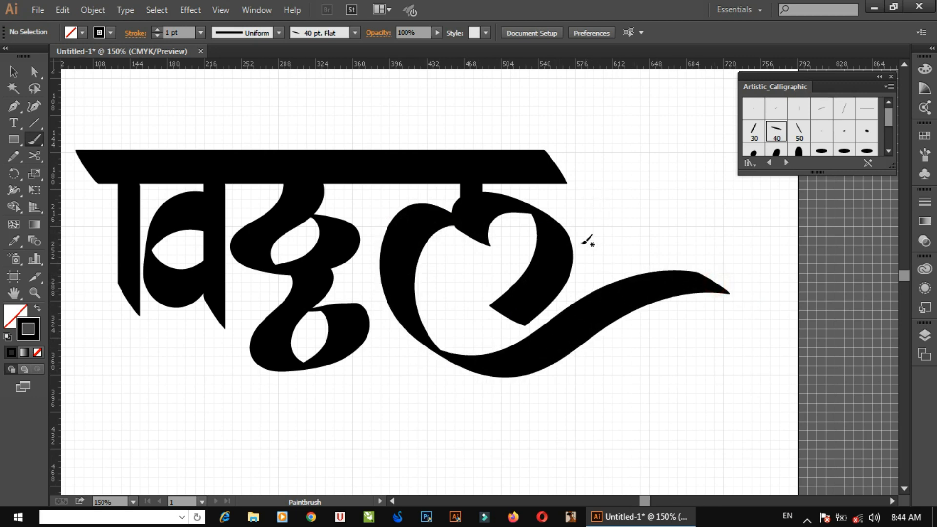
- Rotate the inner hook slightly clockwise and nudge it left over the stub
{"action": "left_click", "coordinate": [488, 227]}
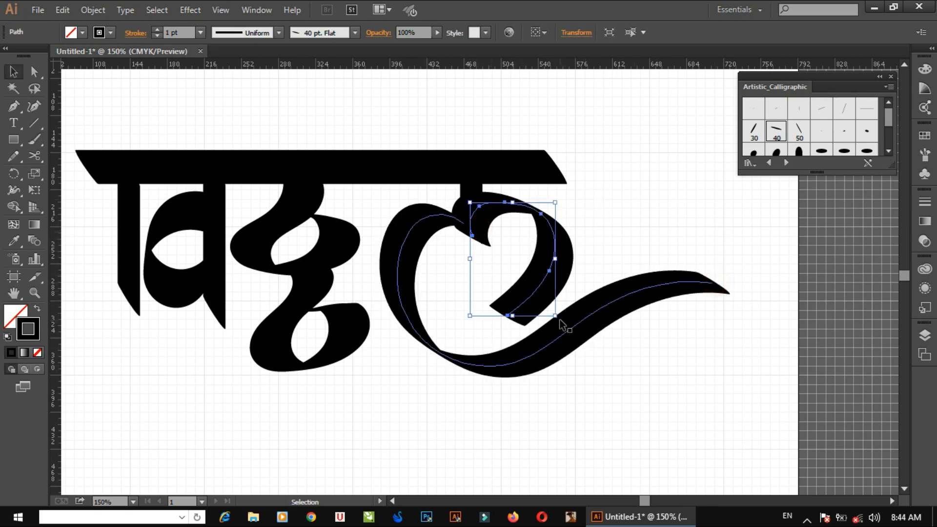
{"action": "left_click_drag", "start_coordinate": [562, 320], "coordinate": [540, 331]}
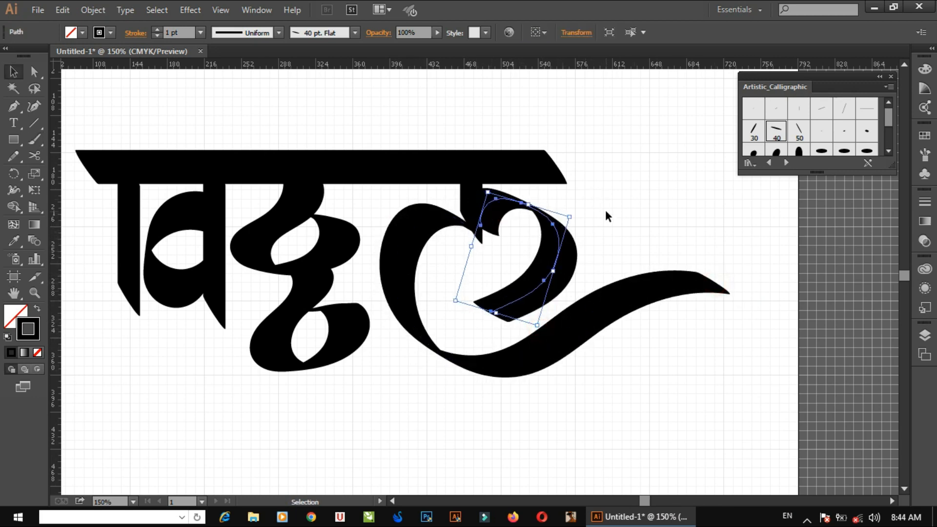
{"action": "key", "text": "Left"}
{"action": "key", "text": "Left"}
{"action": "key", "text": "Left"}
{"action": "key", "text": "Left"}
{"action": "key", "text": "Left"}
{"action": "key", "text": "Left"}
{"action": "key", "text": "Left"}
{"action": "key", "text": "Left"}
{"action": "key", "text": "Left"}
{"action": "key", "text": "Left"}
{"action": "key", "text": "Left"}
{"action": "key", "text": "Left"}
{"action": "key", "text": "Left"}
{"action": "key", "text": "Left"}
{"action": "key", "text": "Left"}
{"action": "key", "text": "Left"}
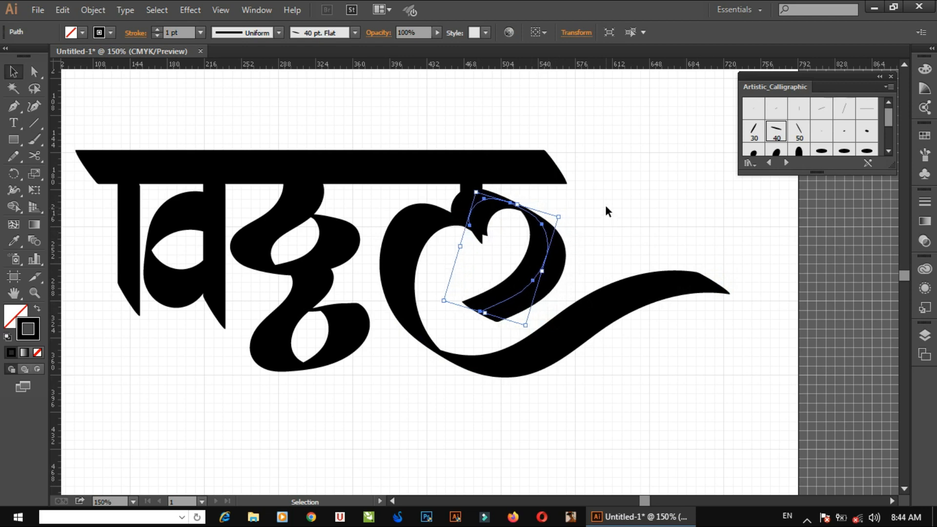
{"action": "key", "text": "Left"}
{"action": "key", "text": "Left"}
{"action": "left_click", "coordinate": [596, 199]}
- Nudge the last letter's outer sweep up and slightly right to refine its join with the hook
{"action": "left_click", "coordinate": [417, 238]}
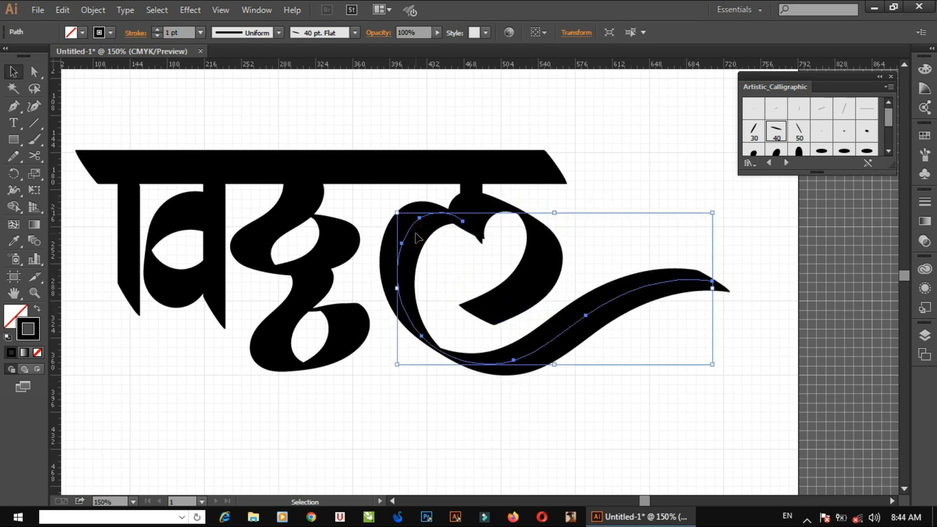
{"action": "key", "text": "Up"}
{"action": "key", "text": "Up"}
{"action": "key", "text": "Up"}
{"action": "key", "text": "Up"}
{"action": "key", "text": "Up"}
{"action": "key", "text": "Up"}
{"action": "key", "text": "Right"}
{"action": "left_click", "coordinate": [602, 180]}
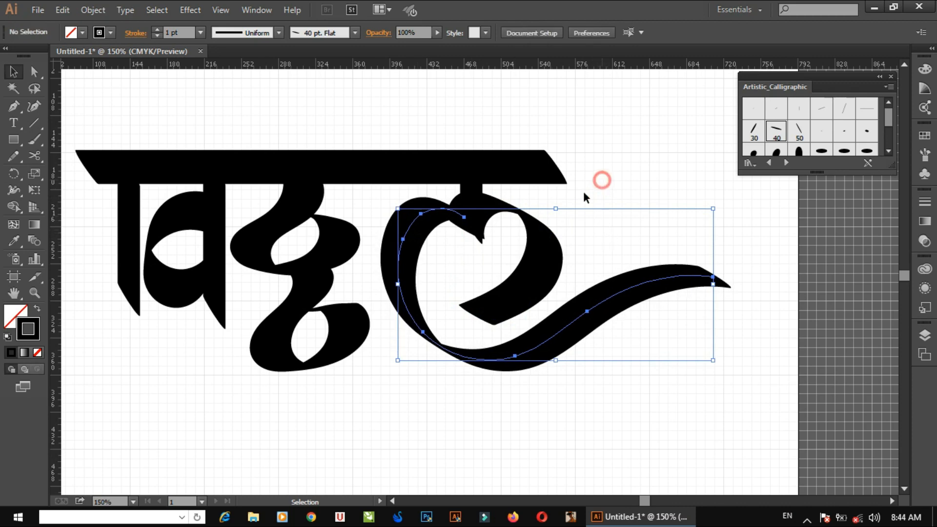
- Shorten the stub from its lower end so its tip stays inside the hook stroke
{"action": "left_click", "coordinate": [481, 242]}
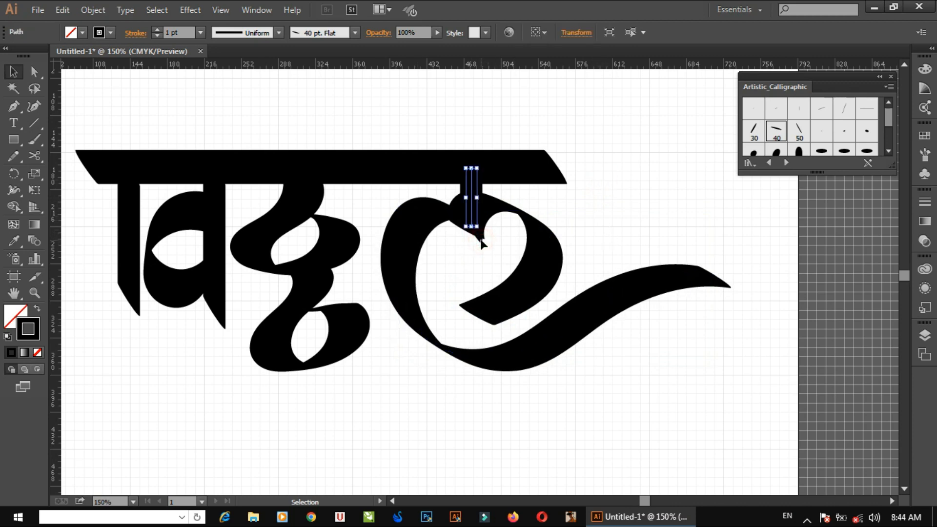
{"action": "left_click_drag", "start_coordinate": [481, 242], "coordinate": [475, 256]}
{"action": "key", "text": "ctrl+z"}
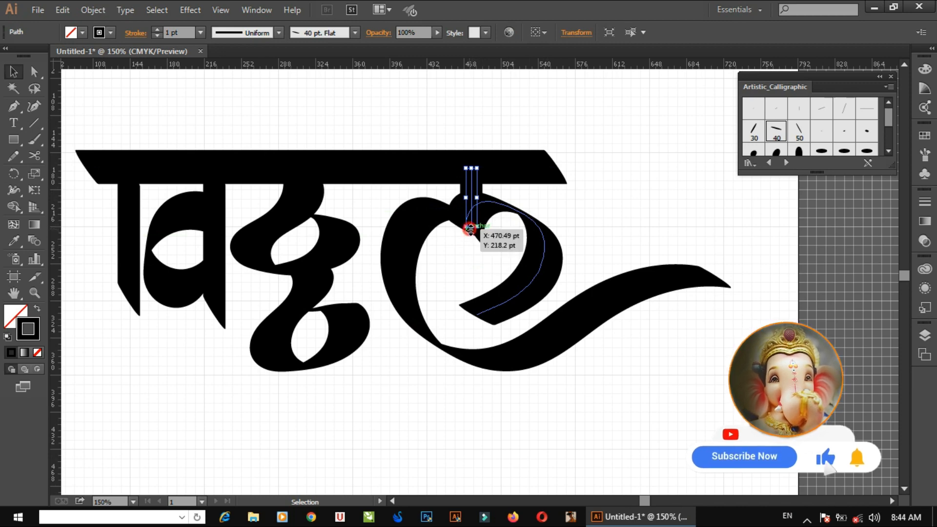
{"action": "left_click", "coordinate": [548, 198]}
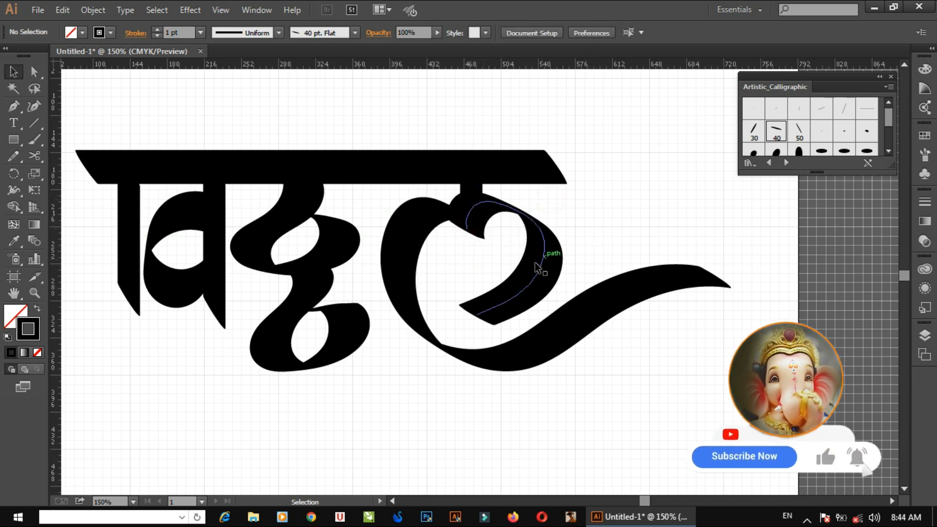
{"action": "left_click", "coordinate": [710, 208]}
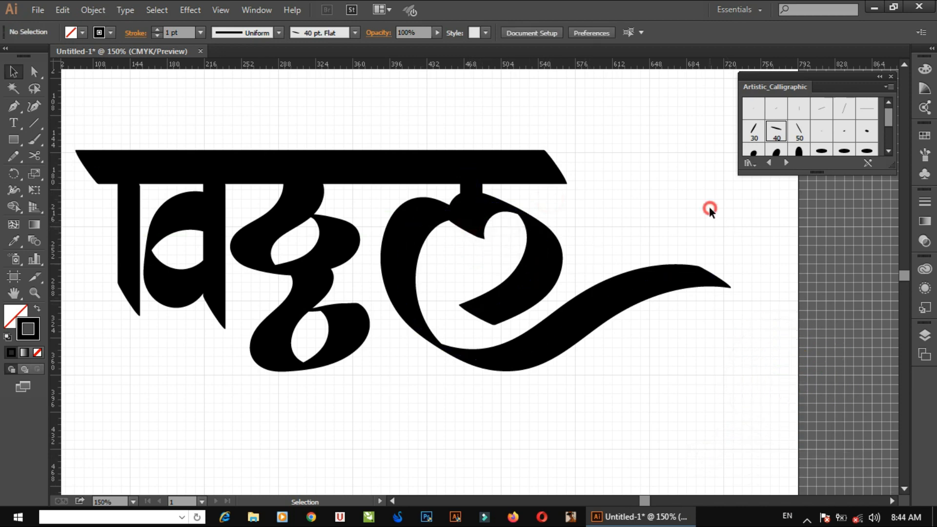
- Try curled vowel-sign strokes above the headline bar, sweeping left from the second stem to the first
{"action": "left_click_drag", "start_coordinate": [221, 305], "coordinate": [374, 401]}
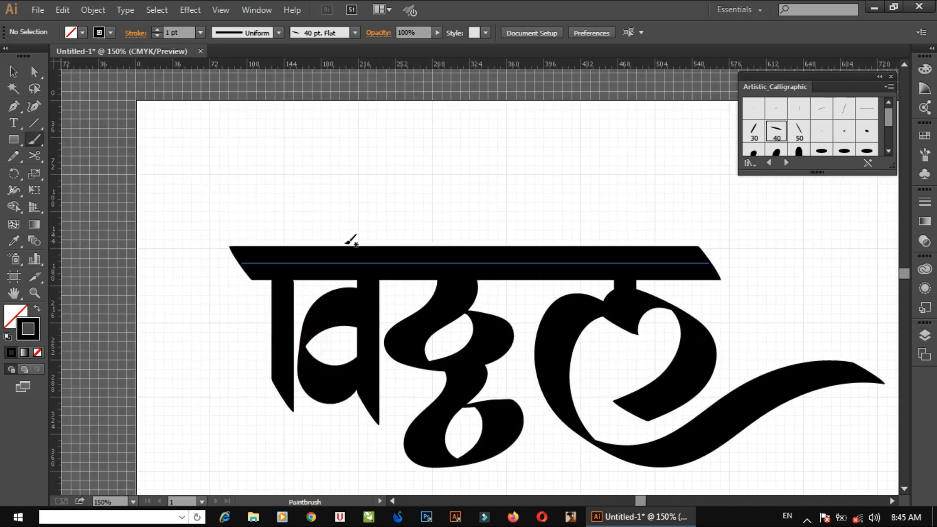
{"action": "mouse_move", "coordinate": [367, 254]}
{"action": "left_mouse_down"}
{"action": "mouse_move", "coordinate": [379, 167]}
{"action": "mouse_move", "coordinate": [268, 237]}
{"action": "left_mouse_up"}
{"action": "key", "text": "ctrl+z"}
{"action": "mouse_move", "coordinate": [366, 266]}
{"action": "left_mouse_down"}
{"action": "mouse_move", "coordinate": [382, 183]}
{"action": "mouse_move", "coordinate": [283, 263]}
{"action": "left_mouse_up"}
{"action": "key", "text": "ctrl+z"}
{"action": "mouse_move", "coordinate": [373, 255]}
{"action": "left_mouse_down"}
{"action": "mouse_move", "coordinate": [234, 138]}
{"action": "mouse_move", "coordinate": [292, 251]}
{"action": "mouse_move", "coordinate": [377, 209]}
{"action": "mouse_move", "coordinate": [293, 272]}
{"action": "left_mouse_up"}
{"action": "key", "text": "ctrl+z"}
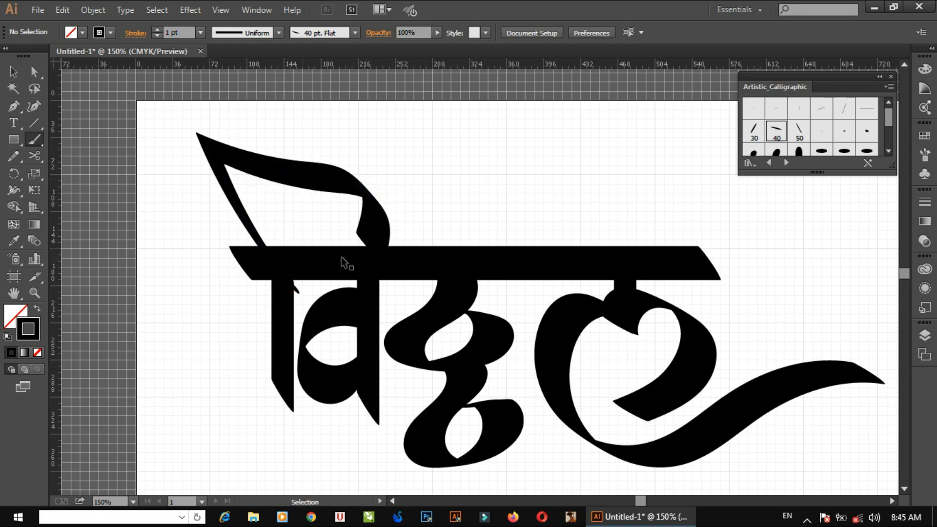
{"action": "key", "text": "ctrl+z"}
{"action": "mouse_move", "coordinate": [358, 243]}
{"action": "left_mouse_down"}
{"action": "mouse_move", "coordinate": [398, 223]}
{"action": "mouse_move", "coordinate": [255, 247]}
{"action": "mouse_move", "coordinate": [404, 207]}
{"action": "mouse_move", "coordinate": [280, 237]}
{"action": "left_mouse_up"}
{"action": "key", "text": "ctrl+z"}
{"action": "key", "text": "ctrl+z"}
- Paint the vowel sign from above the second stem, curling up, sweeping left to a point and tapering down to the first stem
{"action": "mouse_move", "coordinate": [371, 259]}
{"action": "left_mouse_down"}
{"action": "mouse_move", "coordinate": [247, 130]}
{"action": "mouse_move", "coordinate": [303, 267]}
{"action": "left_mouse_up"}
{"action": "key", "text": "ctrl+z"}
{"action": "mouse_move", "coordinate": [372, 247]}
{"action": "left_mouse_down"}
{"action": "mouse_move", "coordinate": [205, 142]}
{"action": "mouse_move", "coordinate": [273, 182]}
{"action": "mouse_move", "coordinate": [302, 292]}
{"action": "left_mouse_up"}
- Nudge the vowel sign left and slightly up to align its ends with the two stems
{"action": "key", "text": "v"}
{"action": "left_click", "coordinate": [346, 185]}
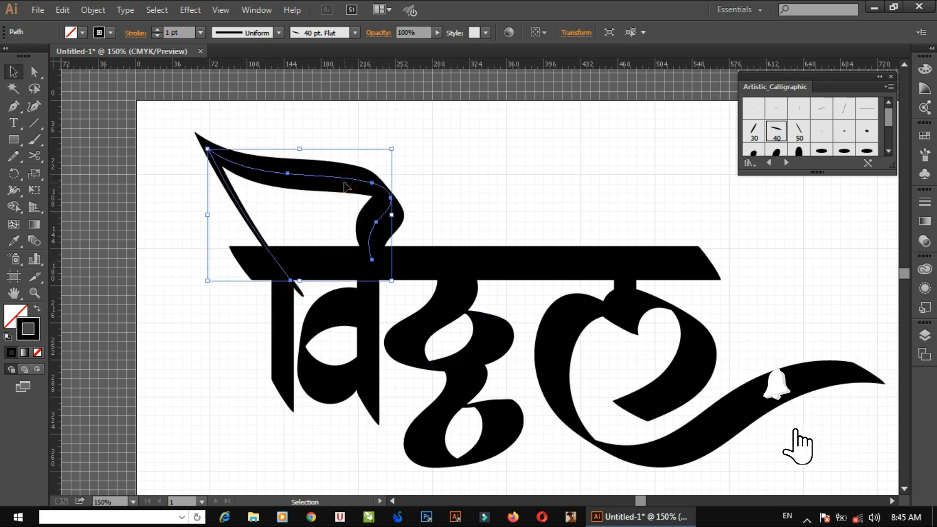
{"action": "key", "text": "Left"}
{"action": "key", "text": "Left"}
{"action": "key", "text": "Left"}
{"action": "key", "text": "Left"}
{"action": "key", "text": "Left"}
{"action": "key", "text": "Left"}
{"action": "key", "text": "Left"}
{"action": "key", "text": "Left"}
{"action": "key", "text": "Left"}
{"action": "key", "text": "Left"}
{"action": "key", "text": "Left"}
{"action": "key", "text": "Up"}
{"action": "key", "text": "Up"}
{"action": "key", "text": "Up"}
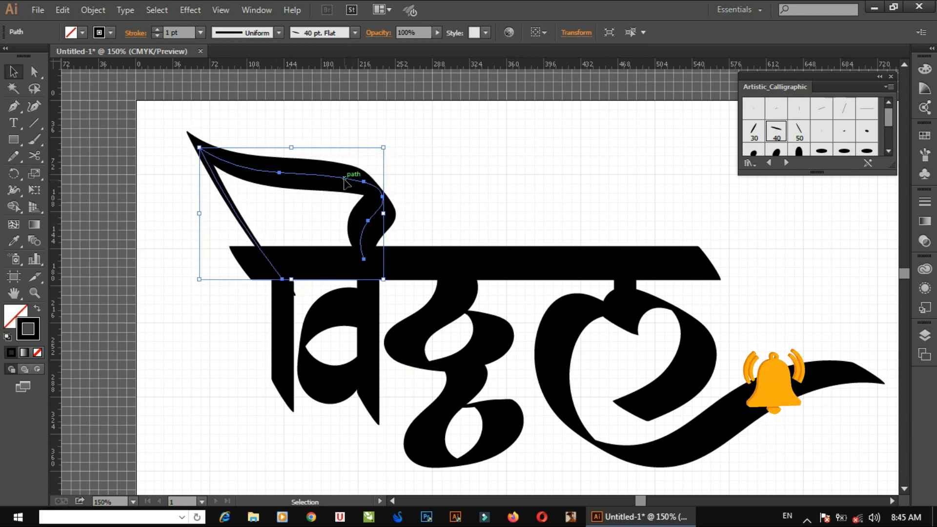
{"action": "left_click", "coordinate": [418, 125]}
- Export the artwork to the Desktop as a Photoshop (*.PSD) file
{"action": "left_click_drag", "start_coordinate": [435, 291], "coordinate": [364, 251]}
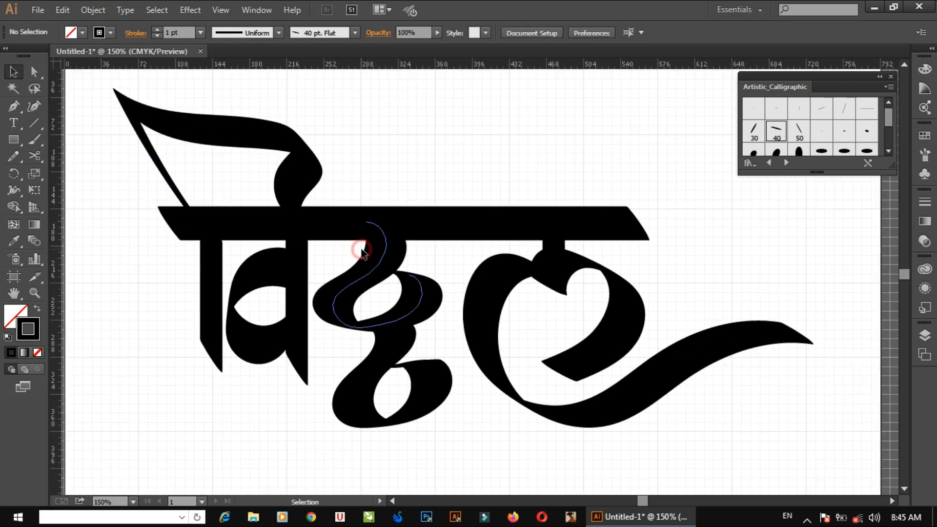
{"action": "left_click", "coordinate": [44, 5]}
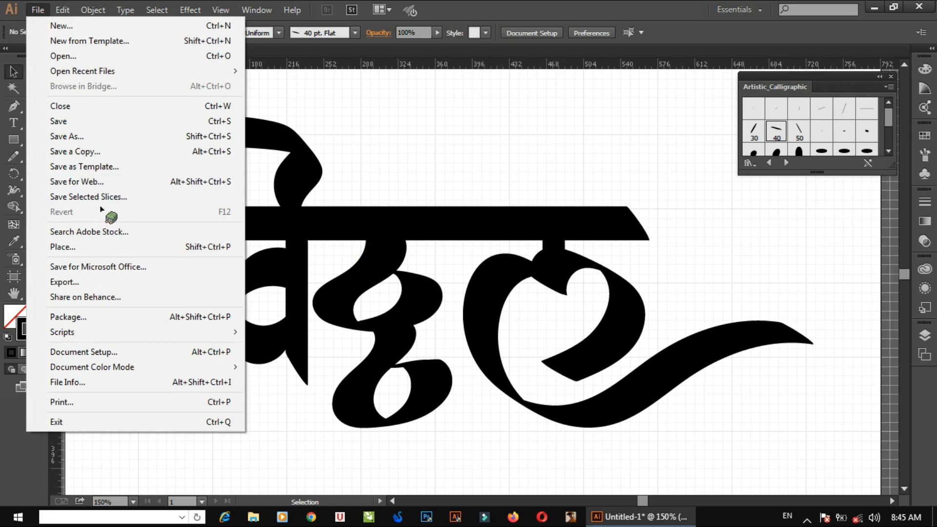
{"action": "left_click", "coordinate": [98, 282]}
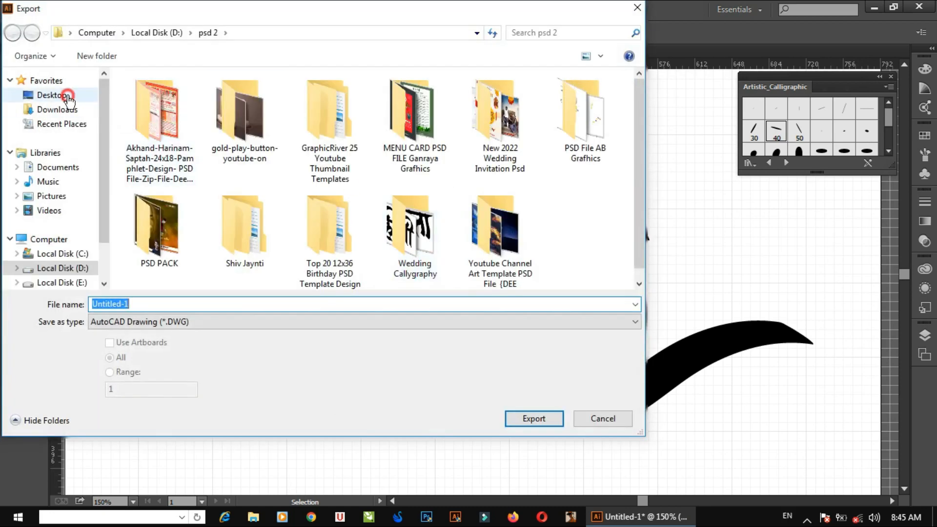
{"action": "left_click", "coordinate": [66, 94]}
{"action": "left_click", "coordinate": [182, 323]}
{"action": "left_click", "coordinate": [178, 415]}
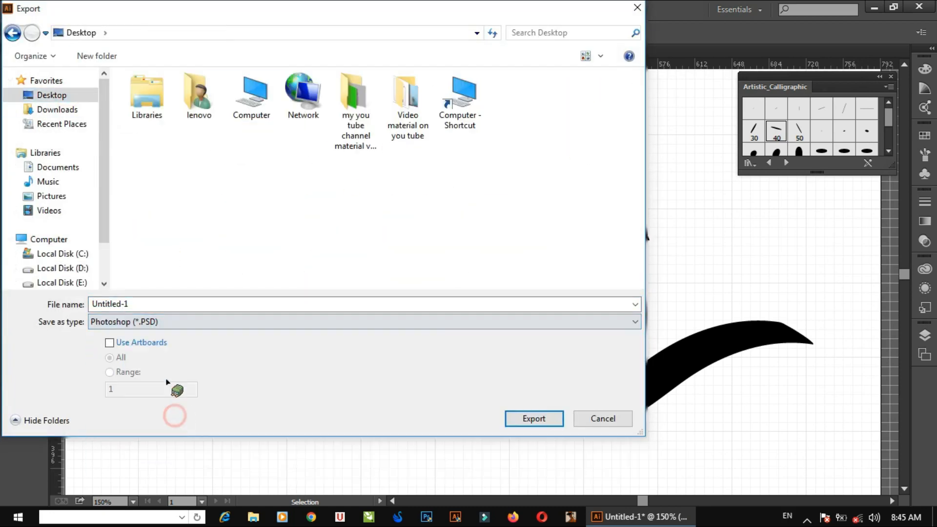
{"action": "left_click", "coordinate": [533, 419]}
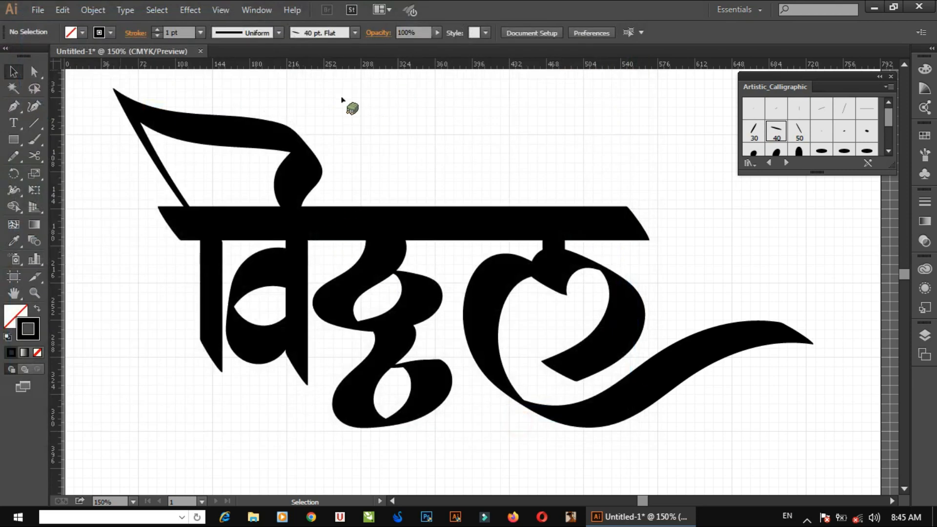
{"action": "left_click", "coordinate": [481, 348]}
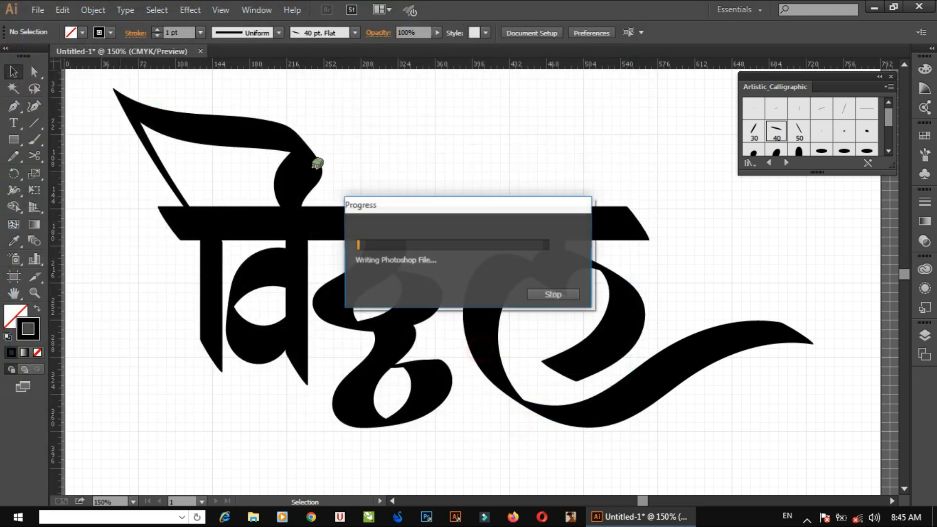
- Close the document without saving changes and minimize the application window
{"action": "left_click", "coordinate": [198, 50]}
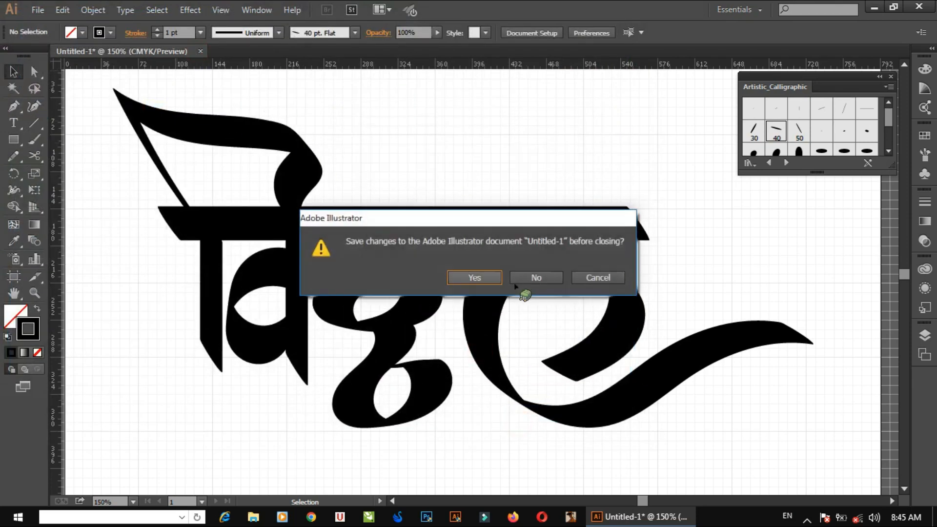
{"action": "left_click", "coordinate": [536, 276]}
{"action": "left_click", "coordinate": [874, 8]}
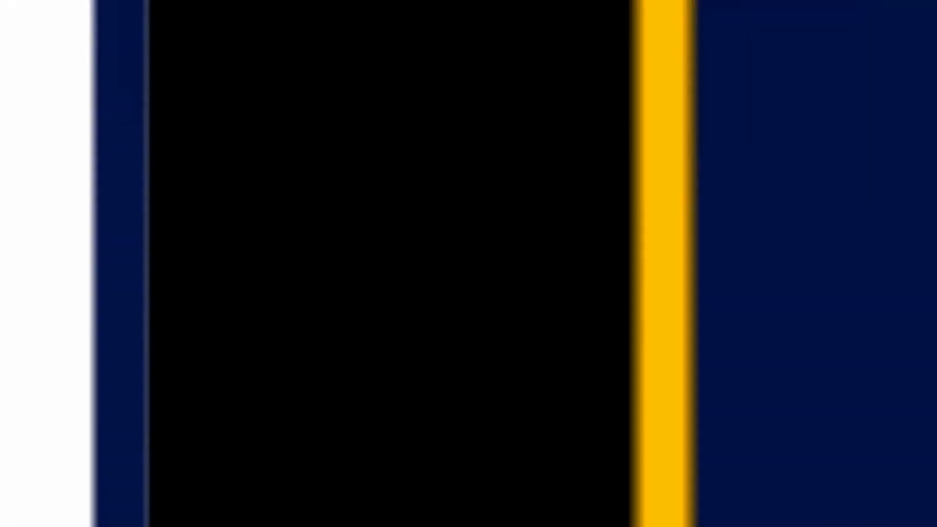